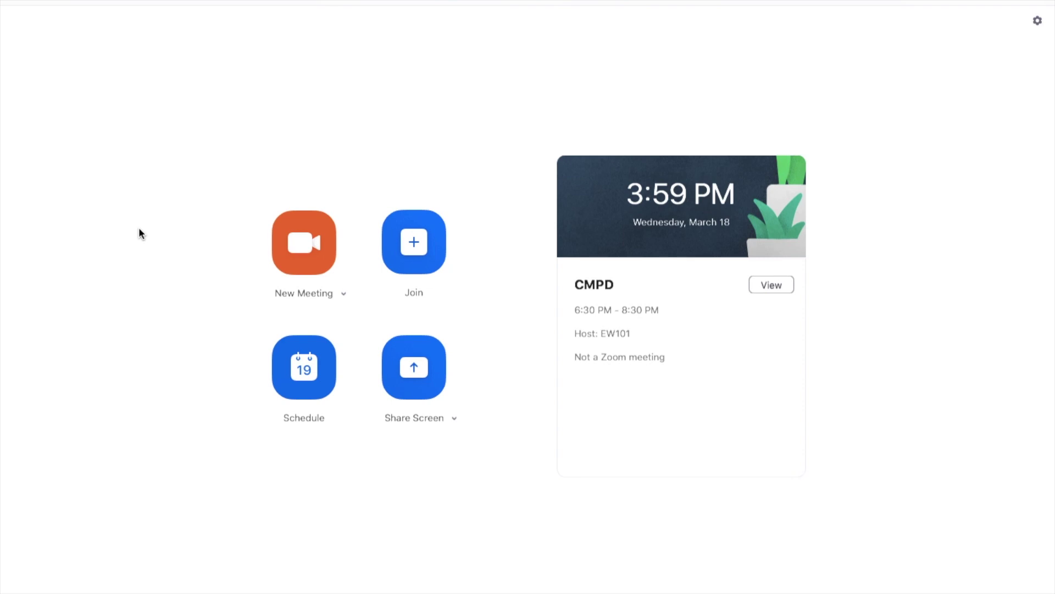
Switch to the browser, open Zoom's Download Center from the search results, and return to the Zoom app.
key("ctrl+Right")
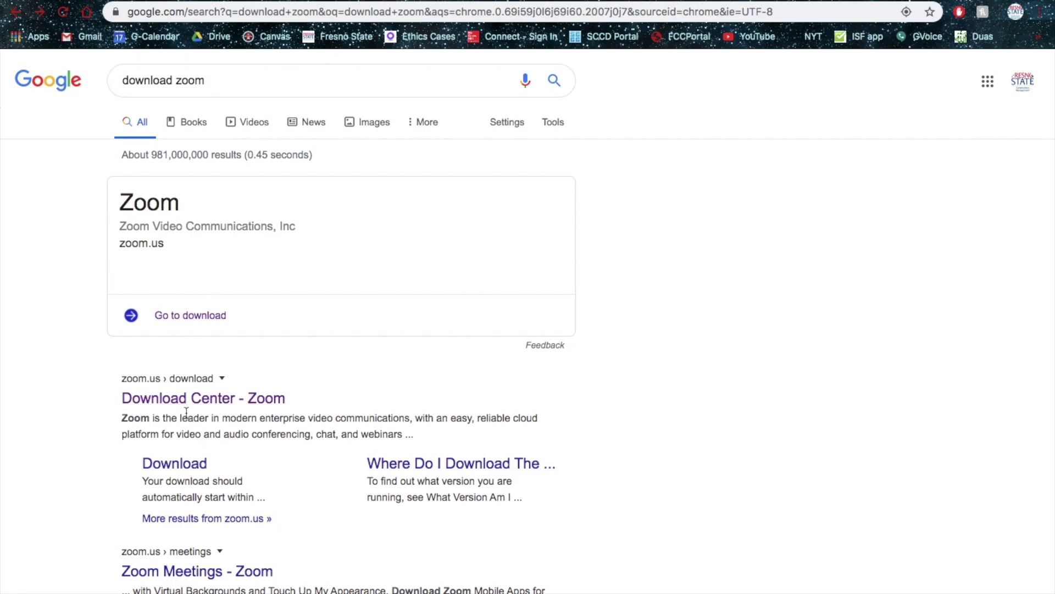
left_click(196, 397)
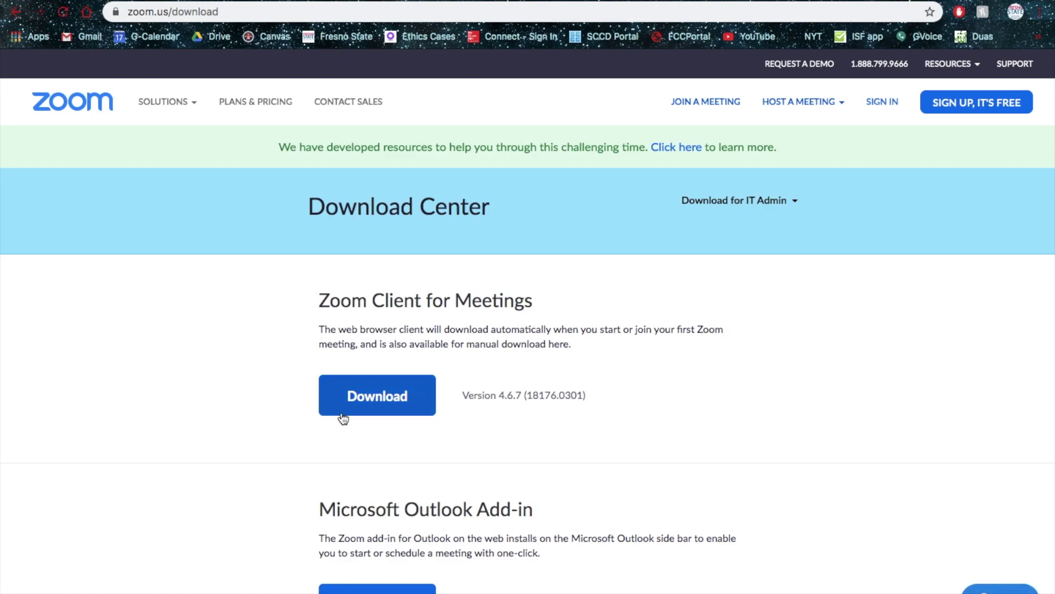
key("ctrl+Left")
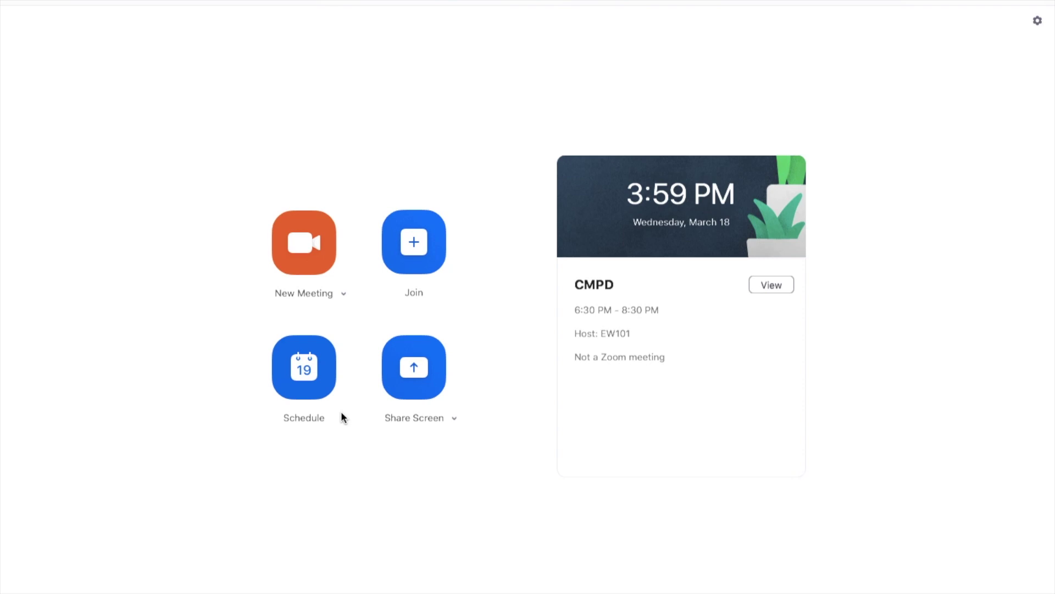
Begin scheduling a meeting and set its topic to "CM 7's Zoom Meeting".
left_click(302, 360)
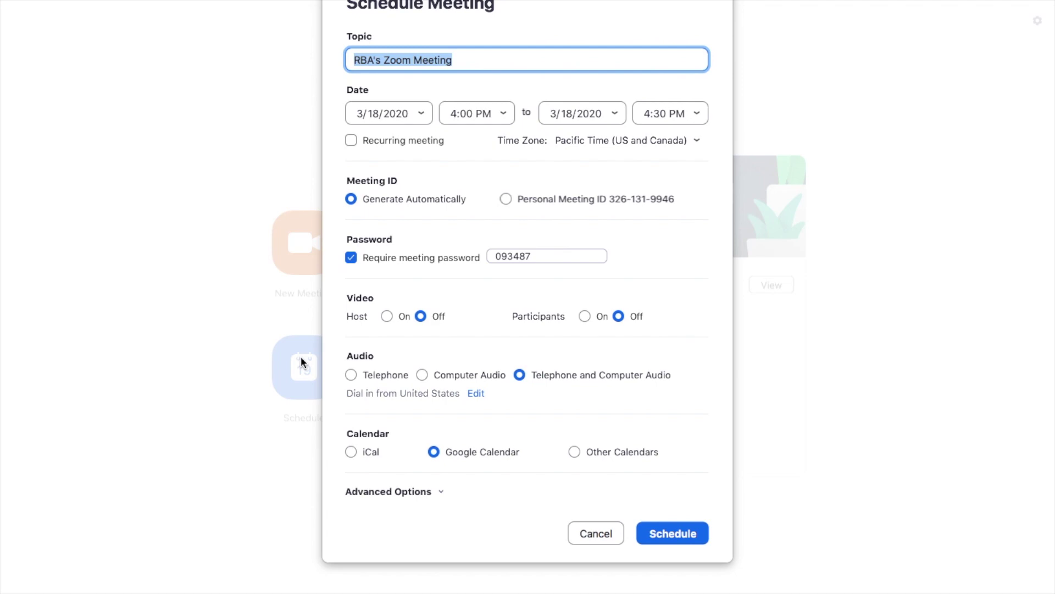
left_click(370, 60)
key("BackSpace")
key("BackSpace")
key("BackSpace")
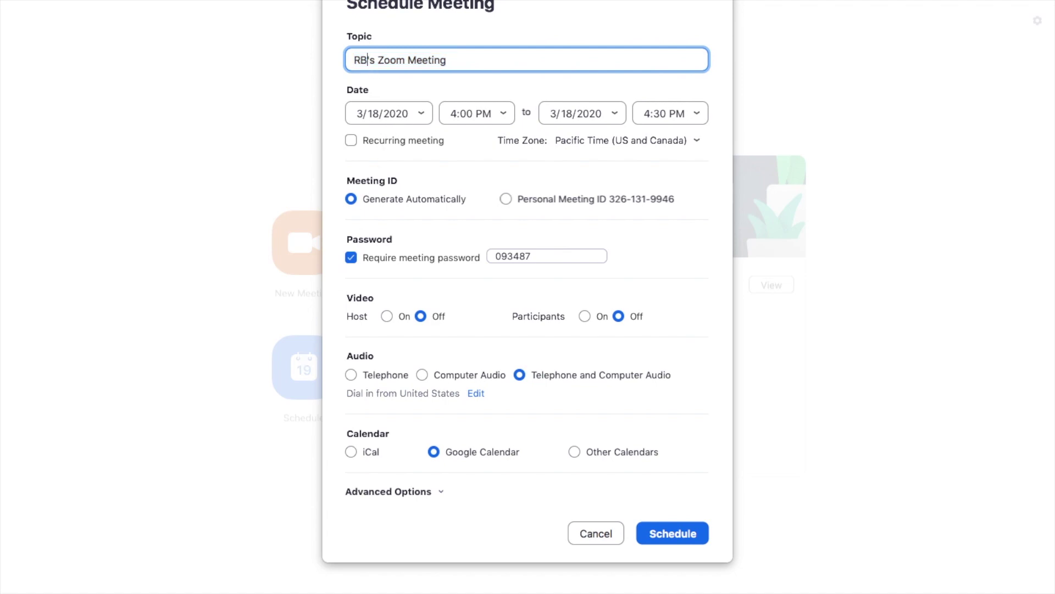
type("CM 7")
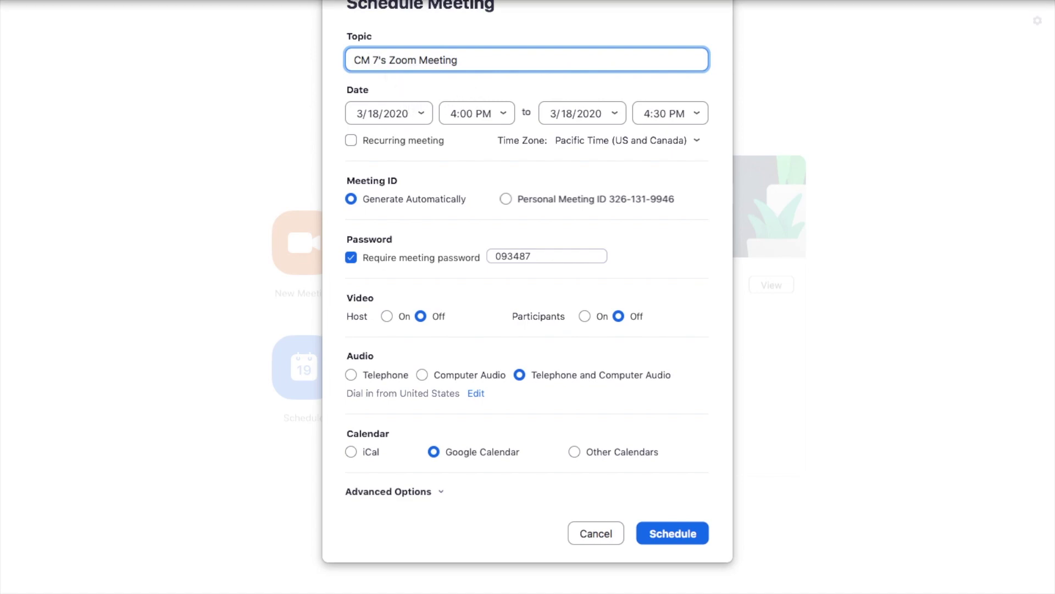
Turn off the meeting password requirement and set the host video to On.
left_click(485, 112)
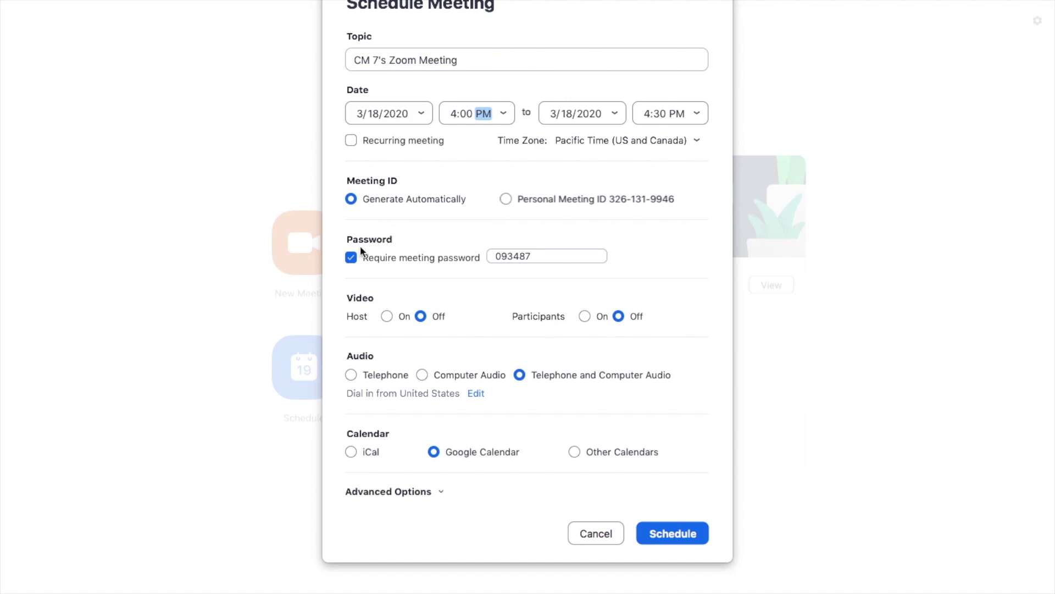
left_click(350, 257)
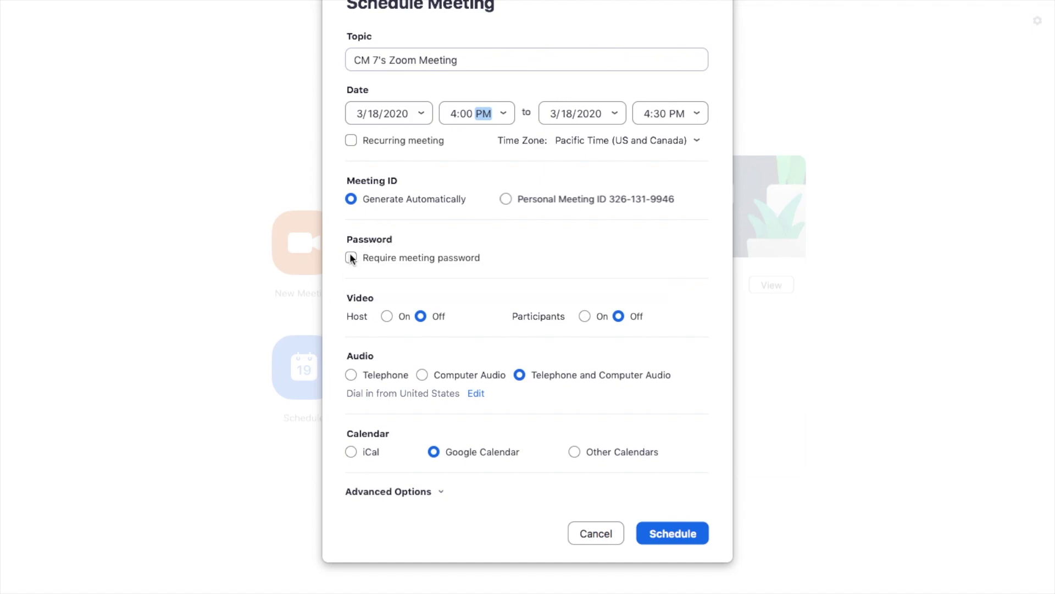
left_click(350, 257)
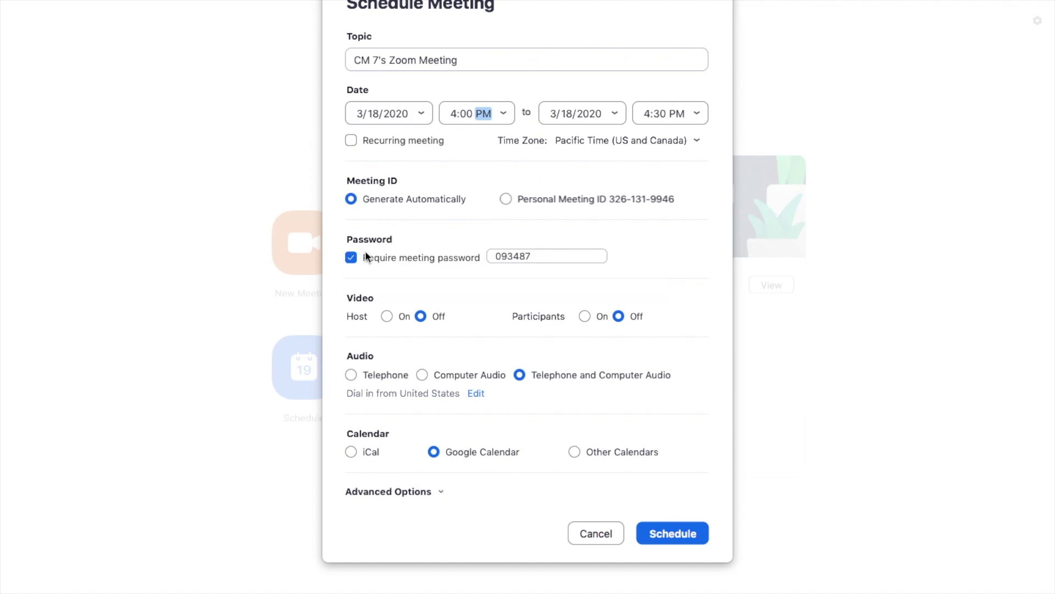
left_click(351, 257)
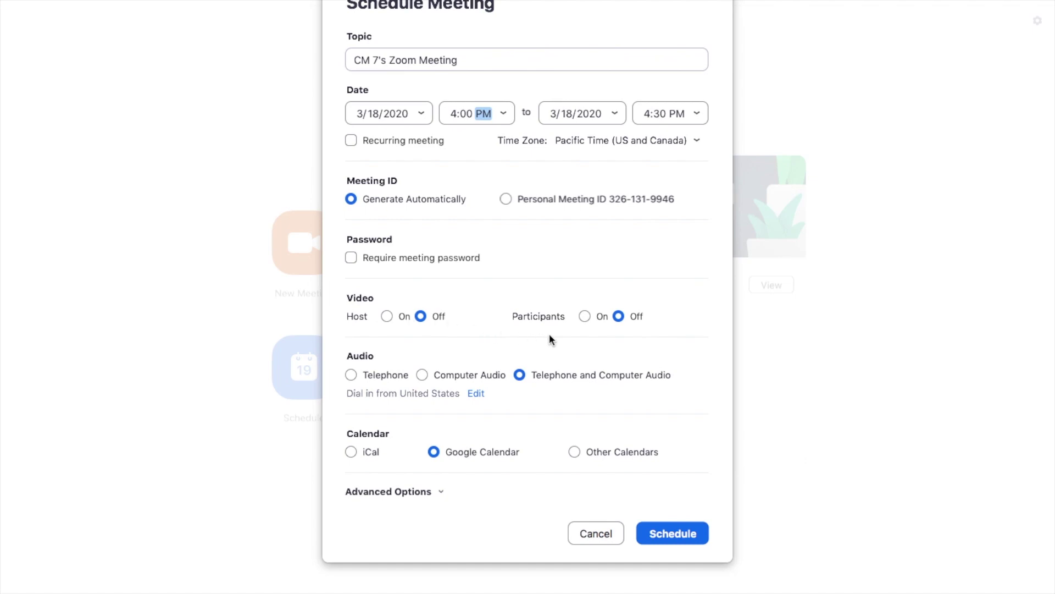
left_click(387, 316)
In the advanced options, enable the waiting room and mute participants on entry, with automatic local recording turned off.
left_click(436, 489)
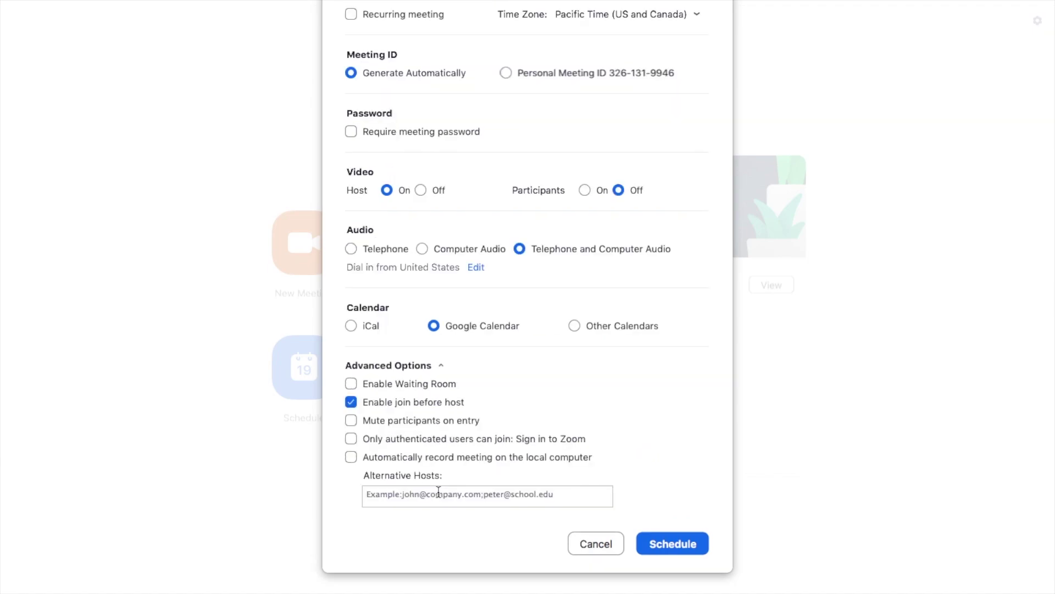
left_click(427, 384)
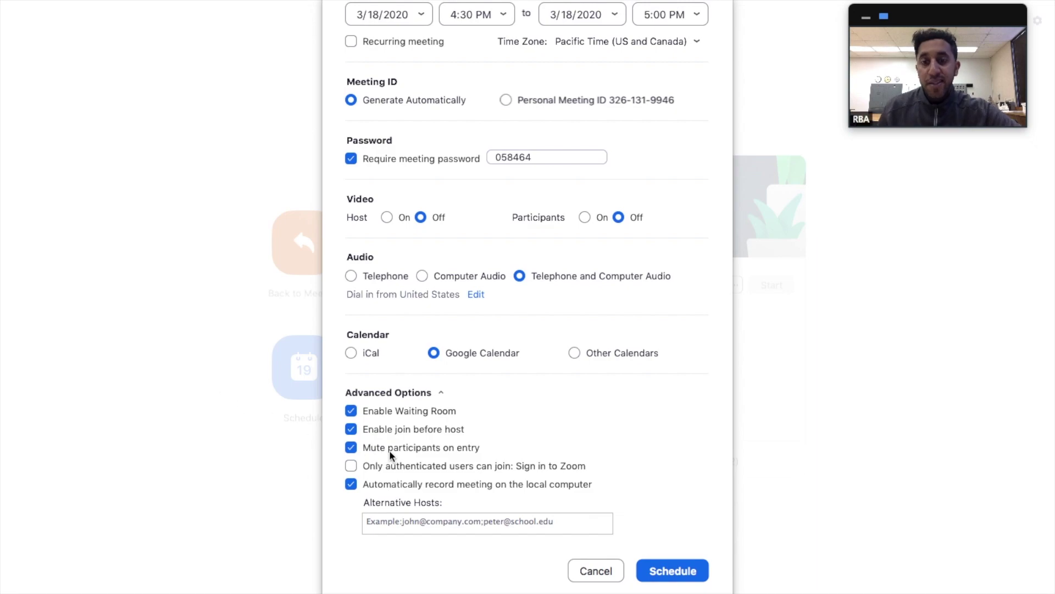
left_click(350, 484)
scroll(350, 486, "down", 2)
left_click(352, 459)
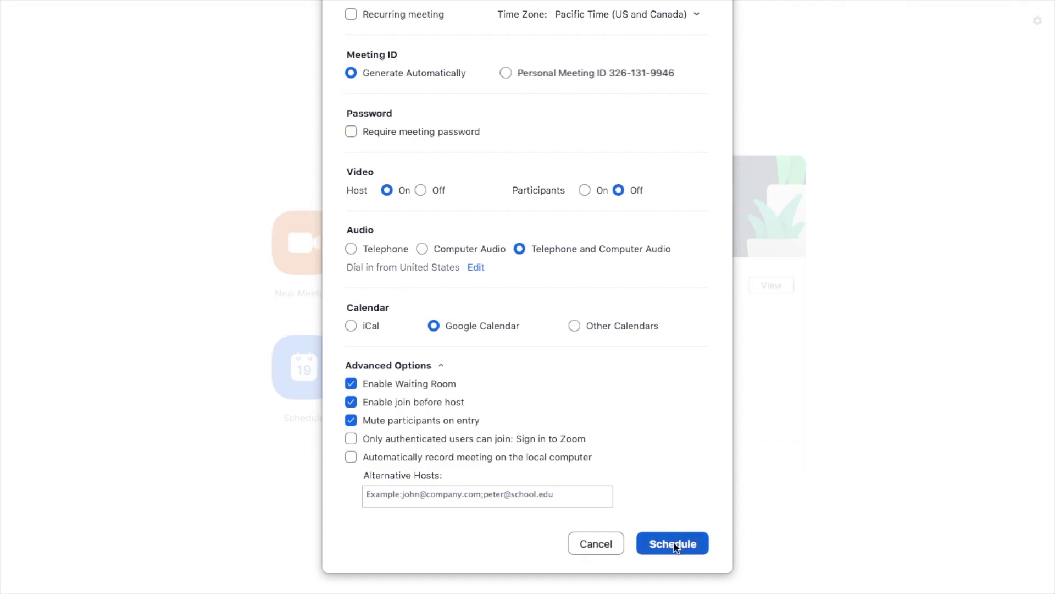
Schedule the meeting and allow Zoom to access Google Calendar with the fscm Fresno State account.
left_click(674, 542)
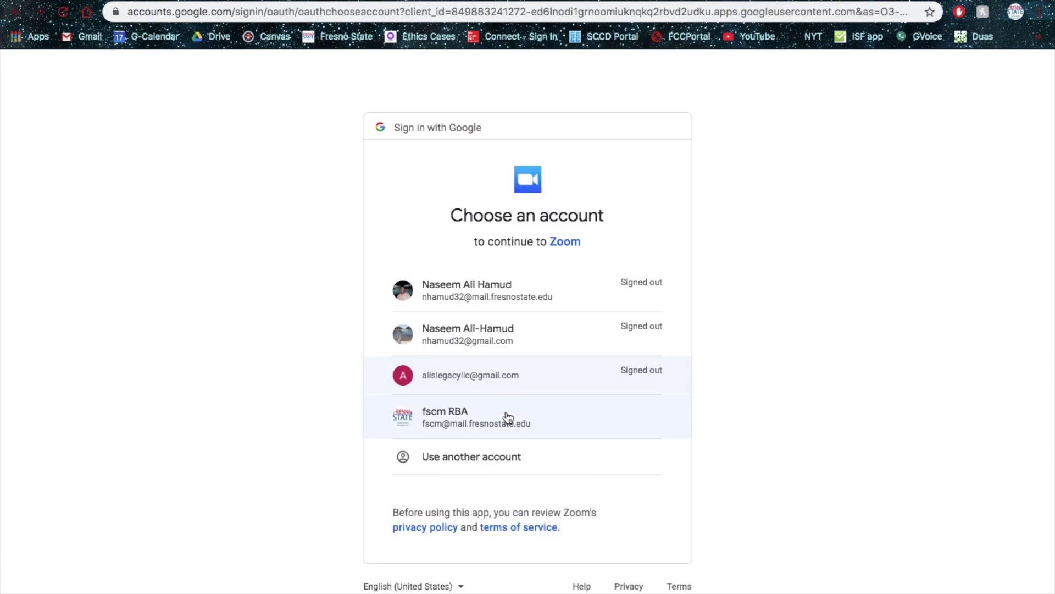
left_click(504, 415)
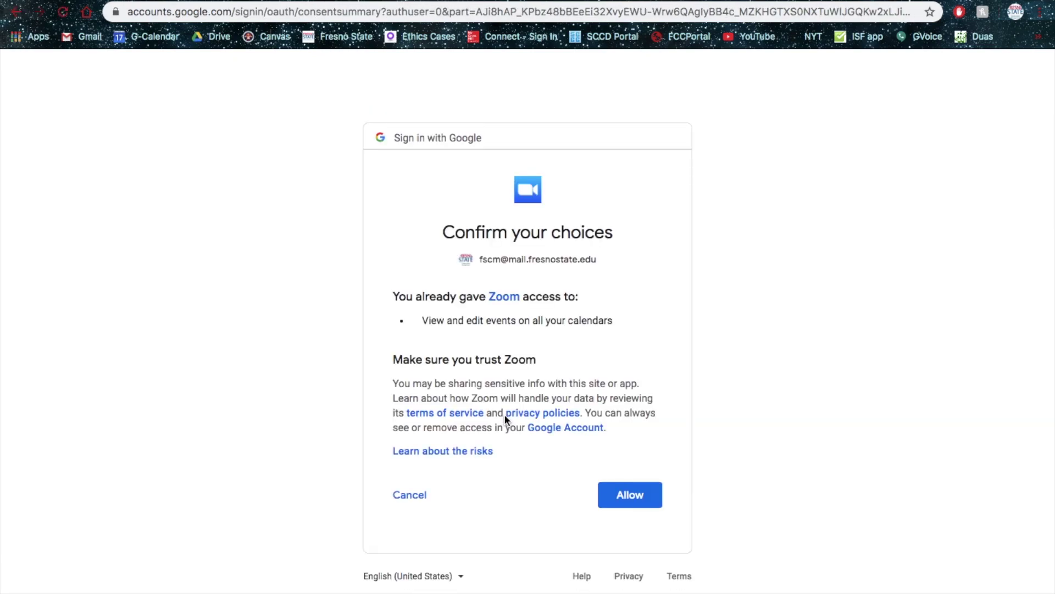
left_click(616, 501)
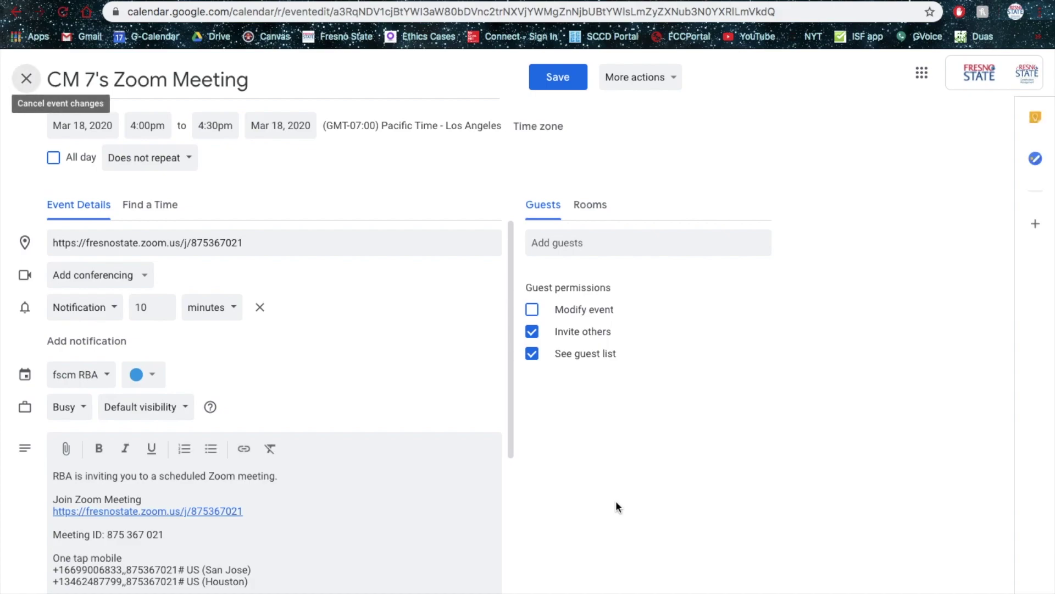
Examine the calendar event's start time and the invitation's join link, meeting ID and dial-in numbers.
left_click(157, 125)
left_click(318, 163)
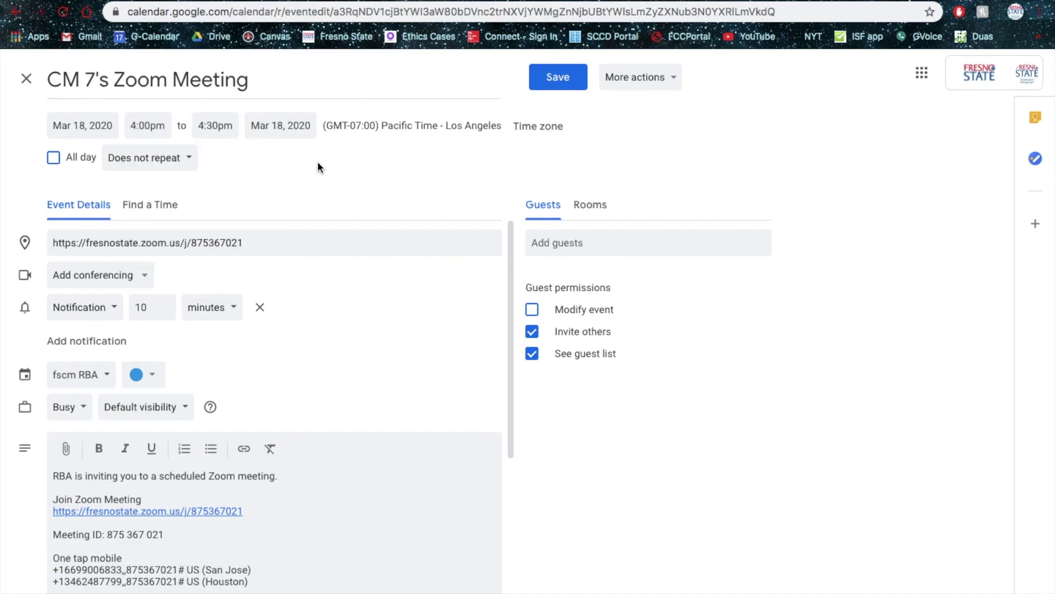
scroll(163, 259, "down", 2)
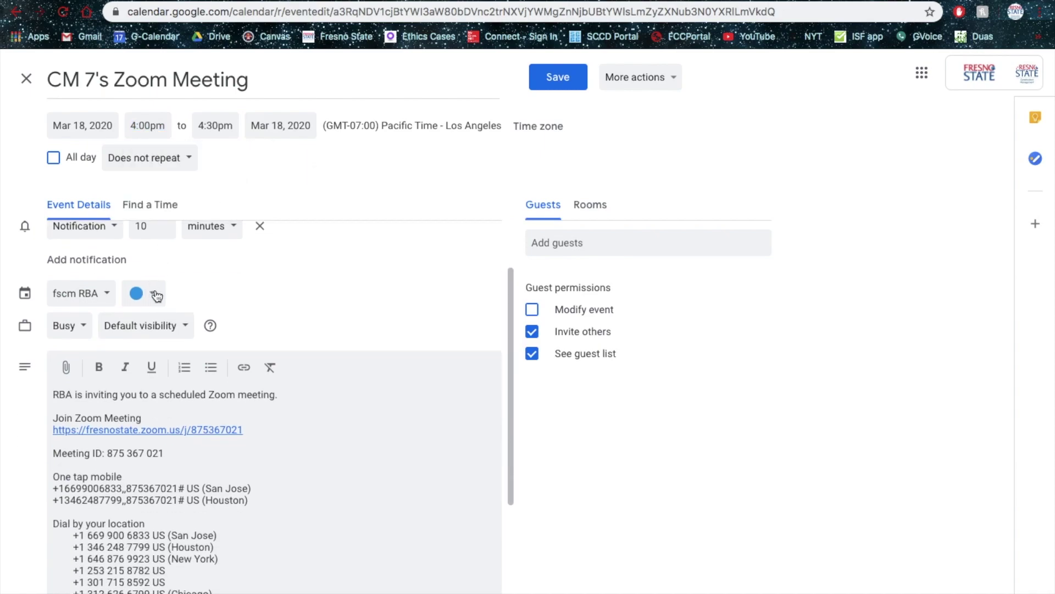
scroll(162, 296, "down", 3)
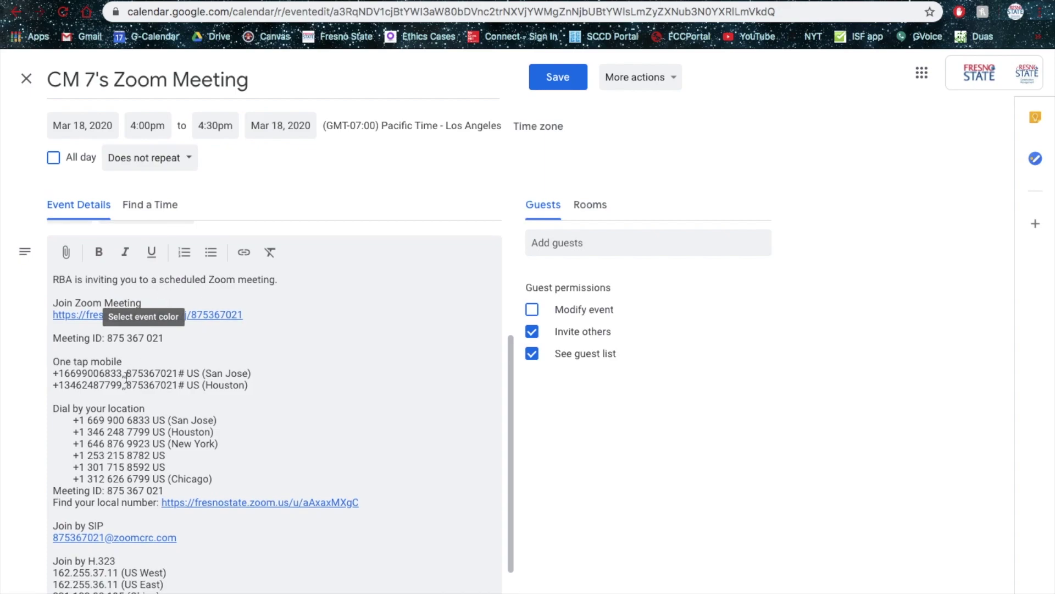
left_click_drag(53, 408, 82, 481)
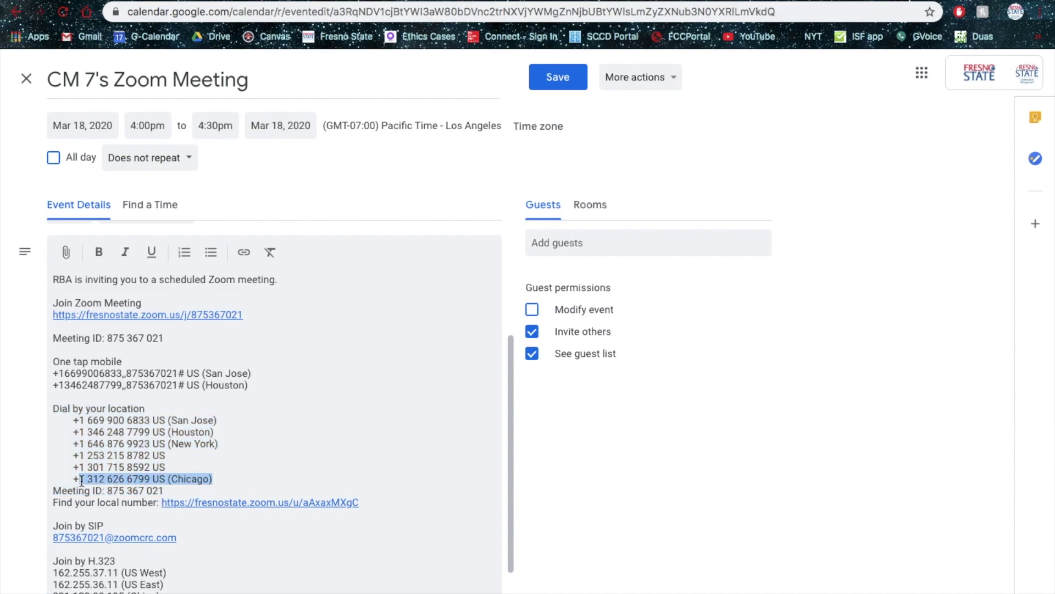
left_click(315, 459)
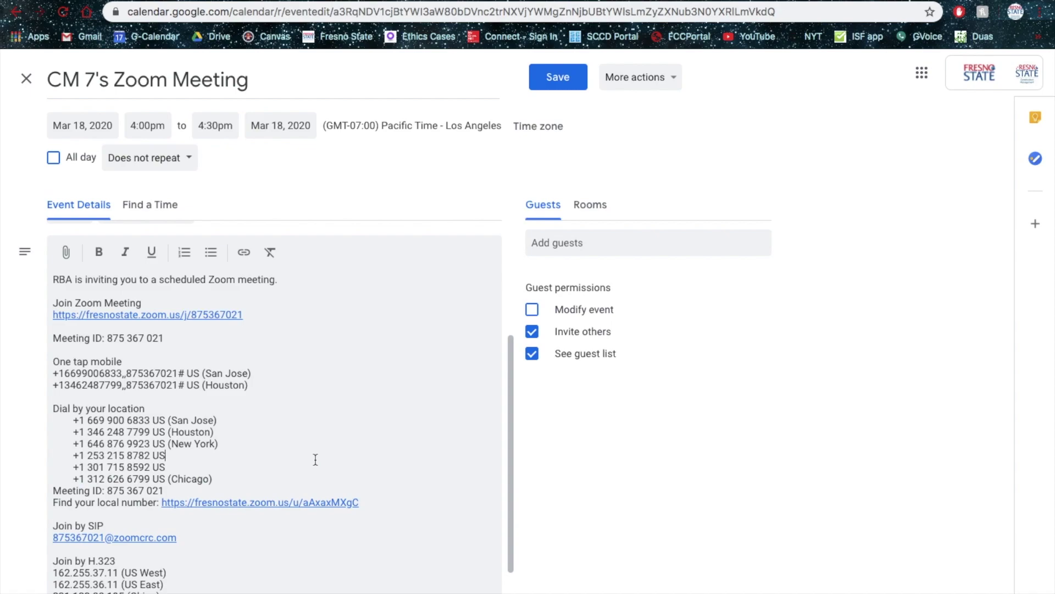
scroll(316, 459, "up", 2)
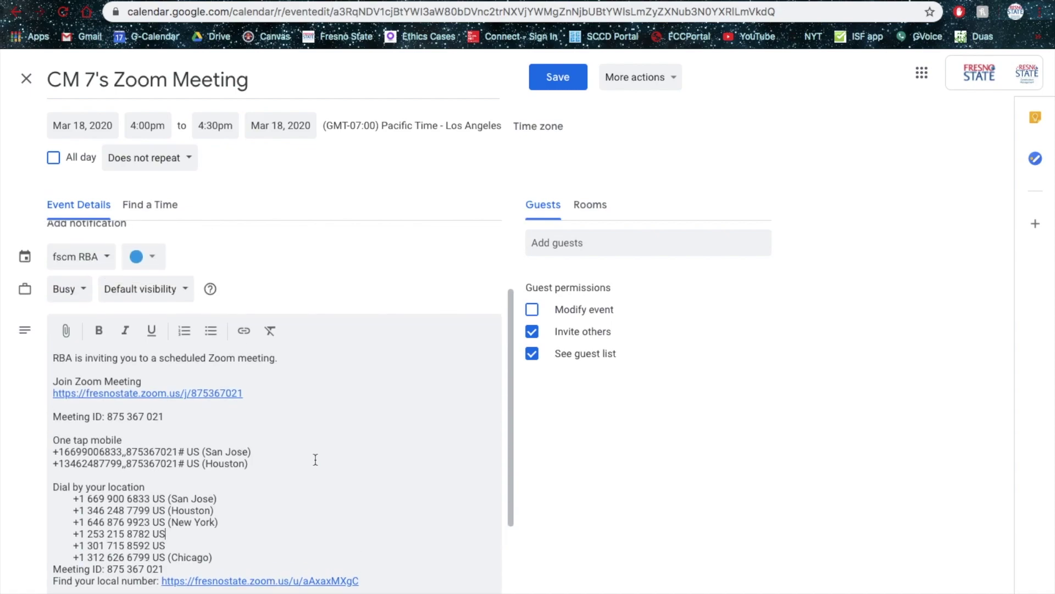
Add a guest to the CM 7's Zoom Meeting event and look over the event details.
left_click(561, 242)
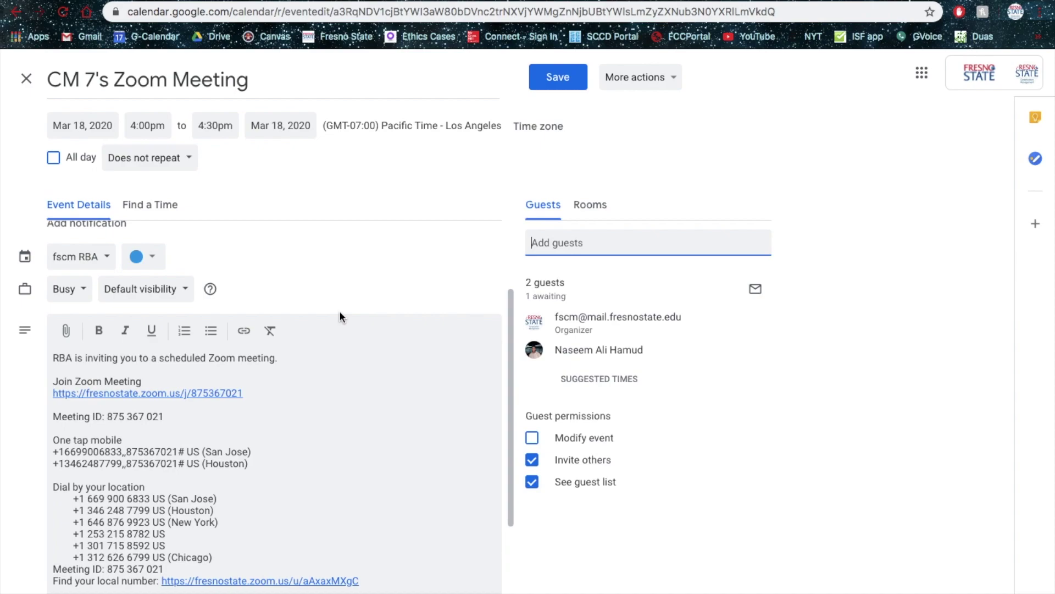
scroll(338, 312, "down", 4)
scroll(363, 252, "up", 7)
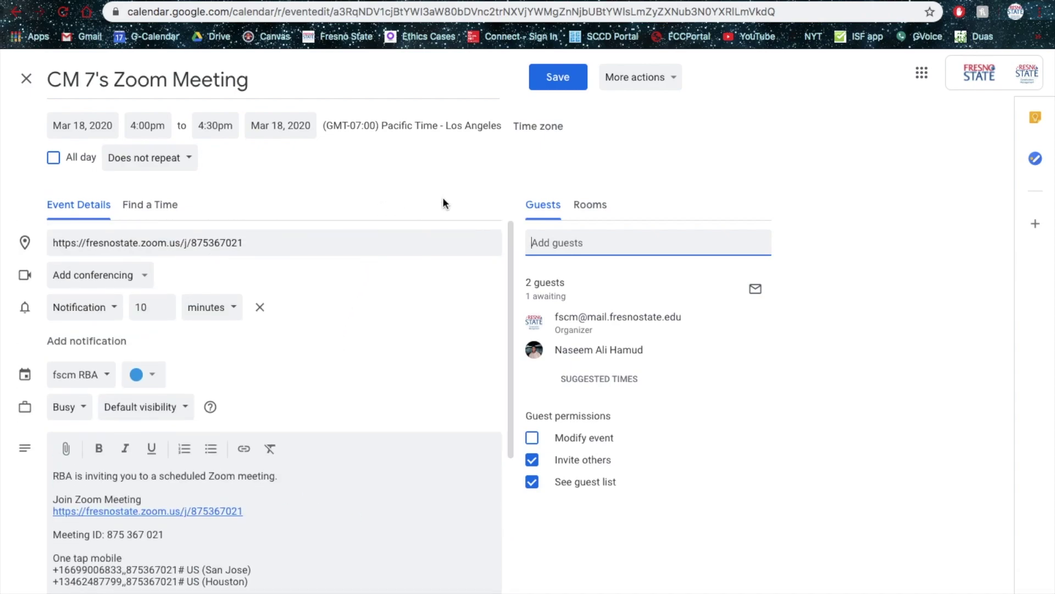
Save the event with invitation emails sent to the guests, and open CM 7's Zoom Meeting in the calendar.
left_click_drag(244, 511, 52, 516)
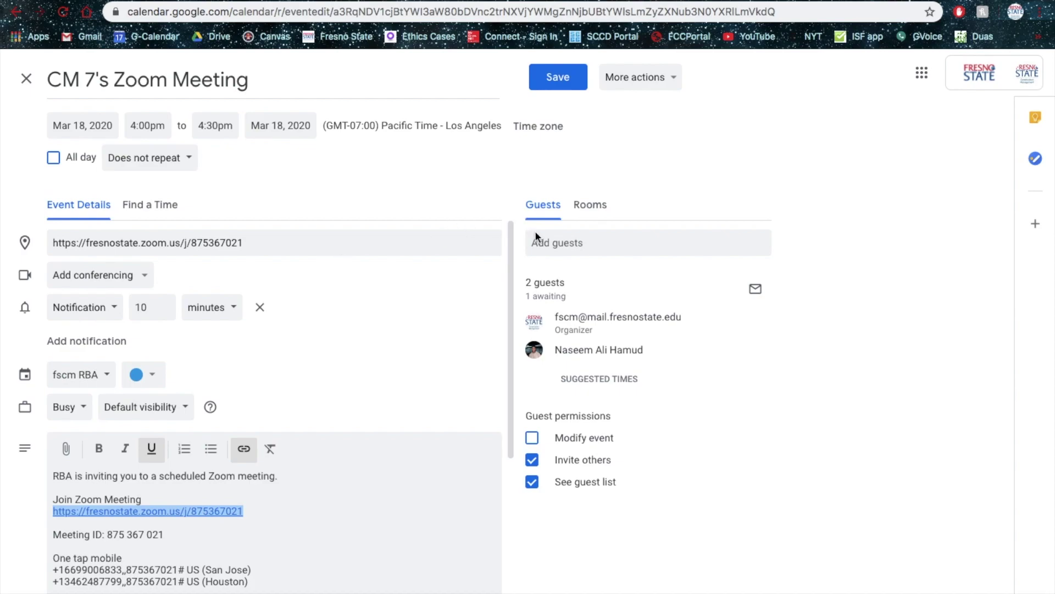
left_click(547, 78)
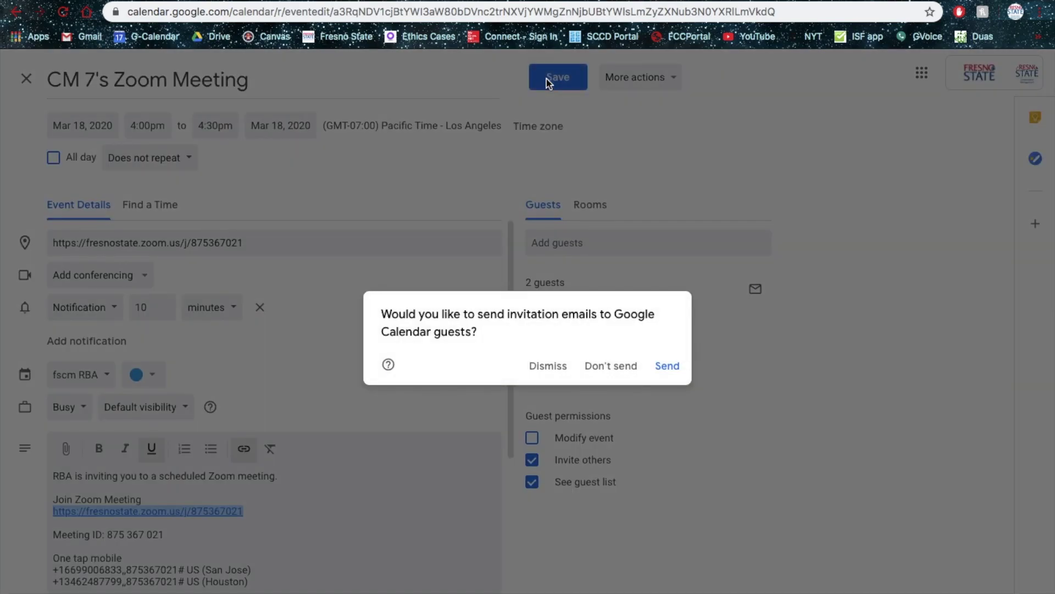
left_click(667, 366)
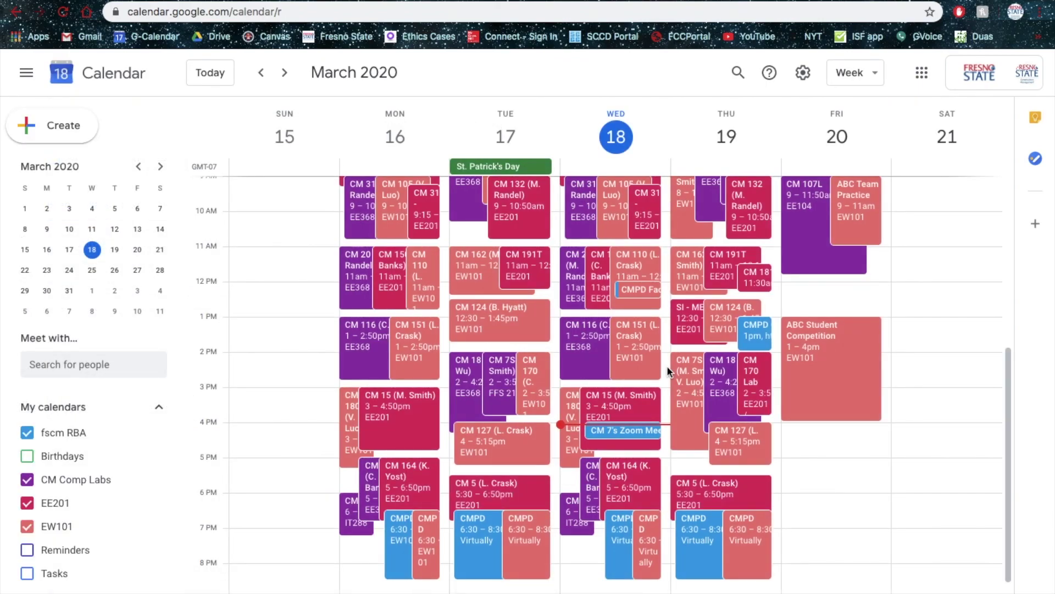
left_click(641, 431)
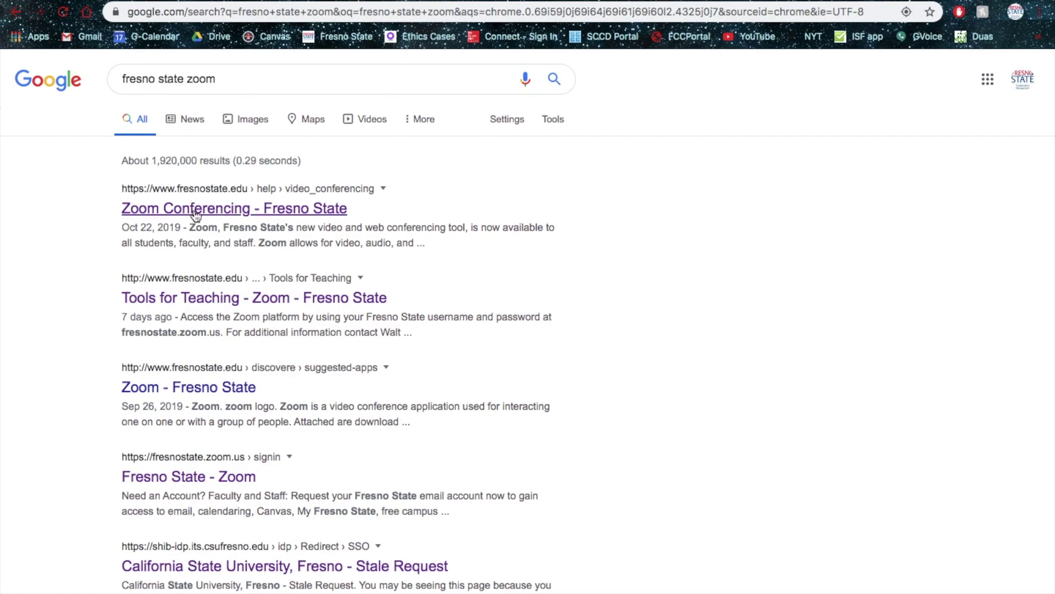
Open Fresno State's Zoom portal through the "Zoom Conferencing - Fresno State" search result and begin scheduling a new meeting.
left_click(195, 212)
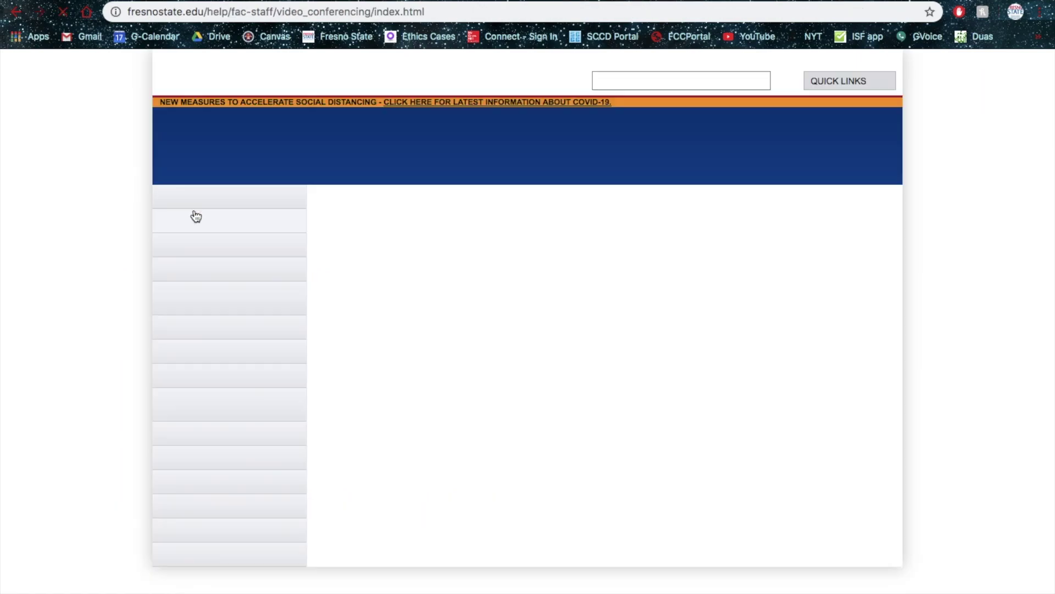
left_click(519, 428)
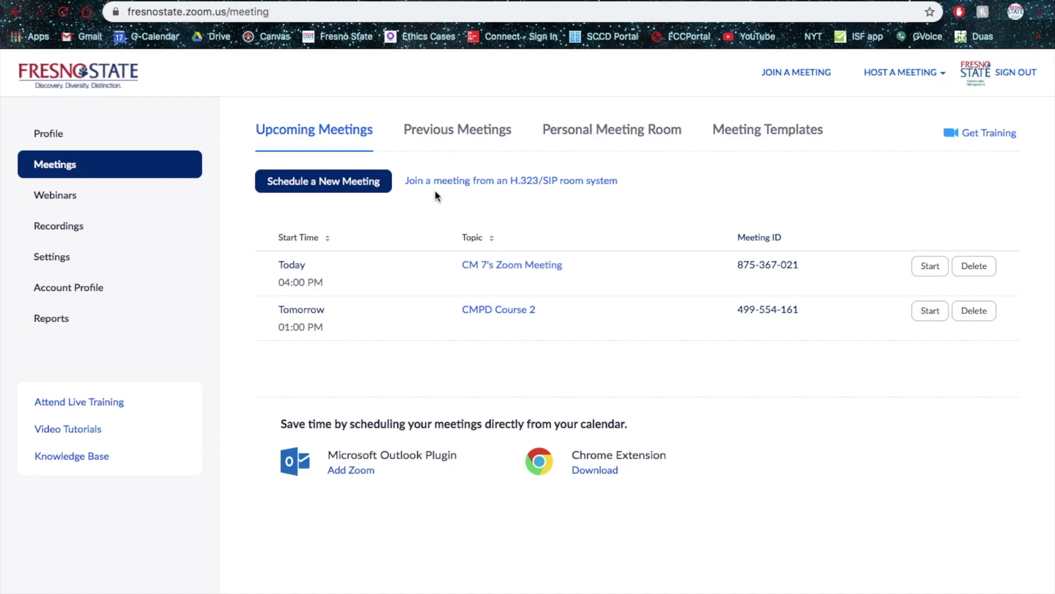
left_click(348, 187)
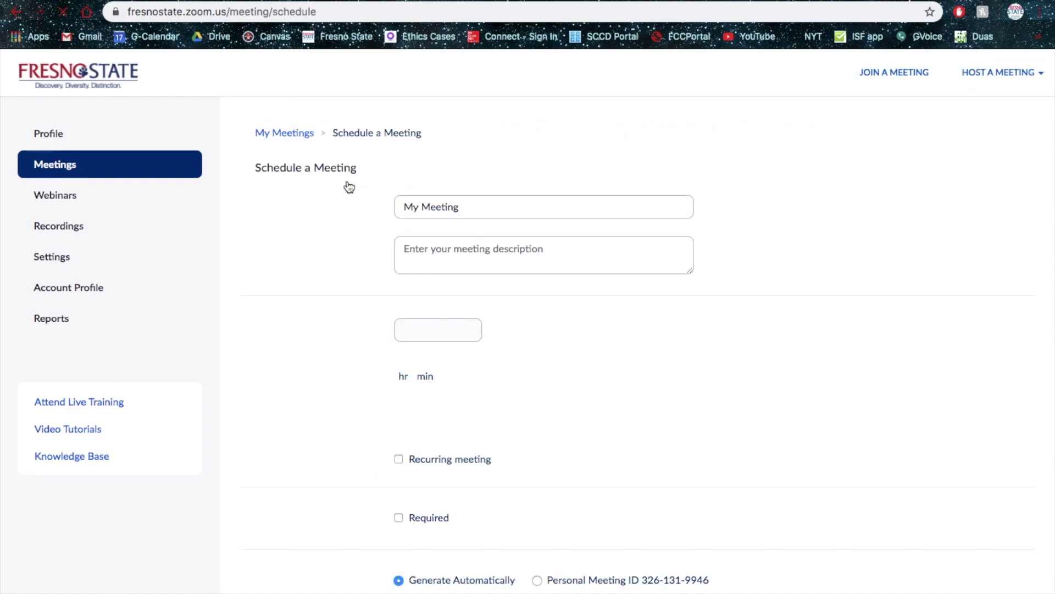
Examine the web scheduling form from the description through the password, video, audio, meeting options and alternative hosts.
left_click(448, 245)
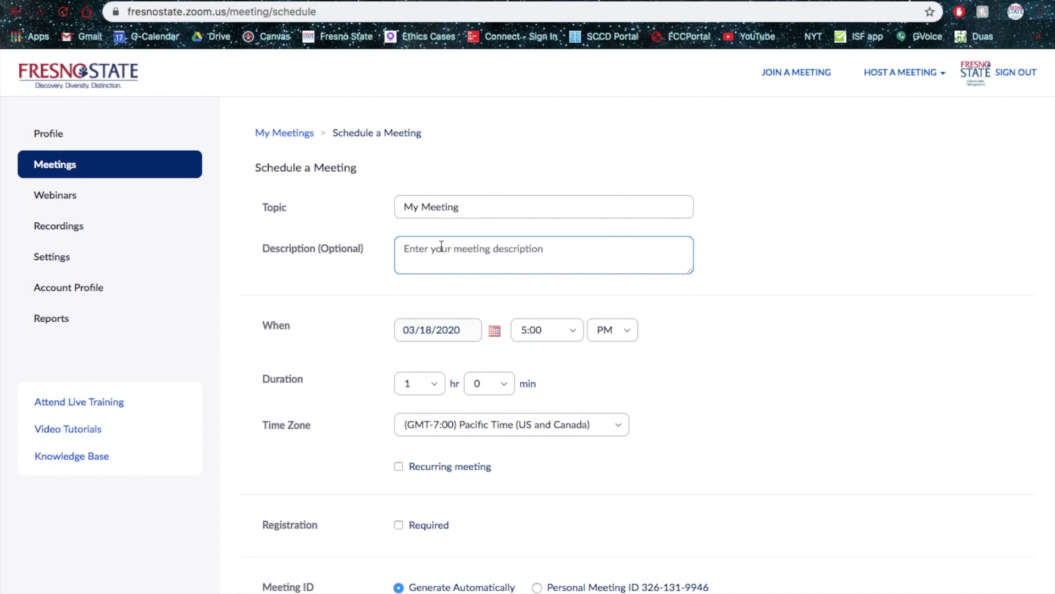
scroll(440, 247, "down", 6)
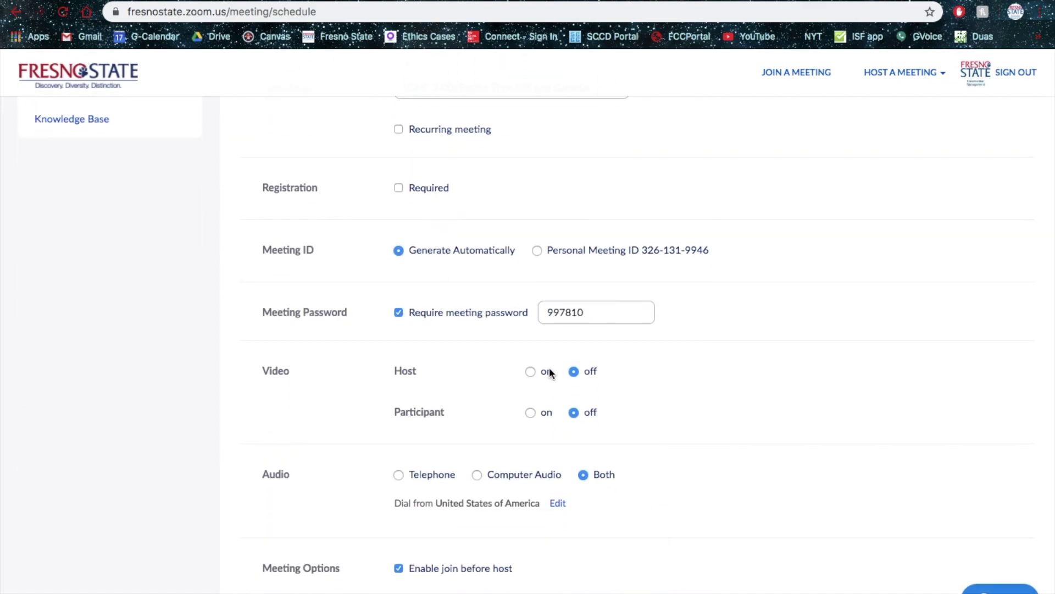
scroll(525, 407, "down", 3)
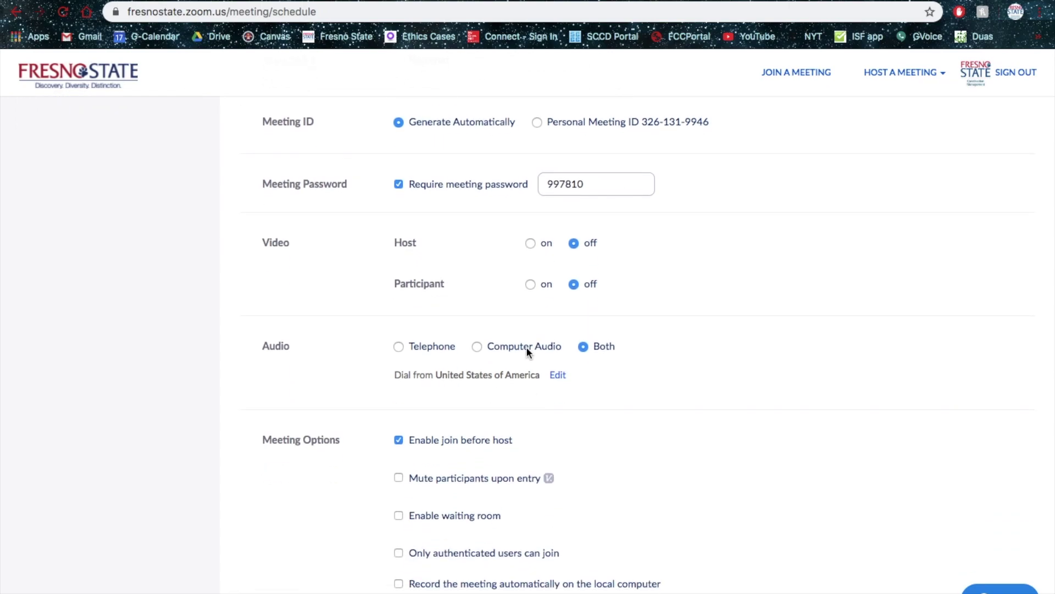
scroll(529, 352, "down", 3)
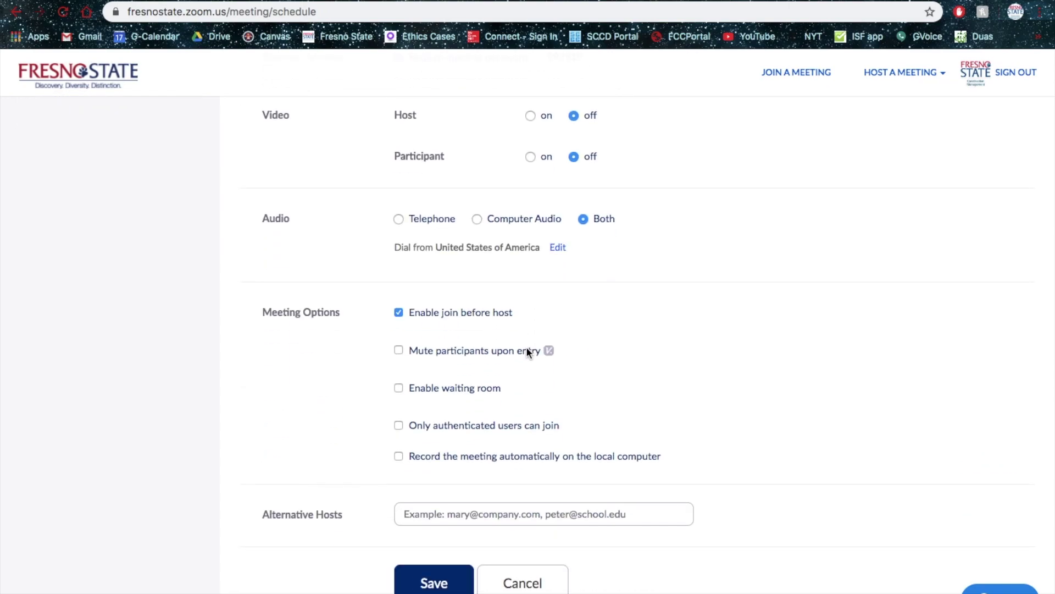
scroll(526, 346, "down", 3)
scroll(526, 347, "up", 15)
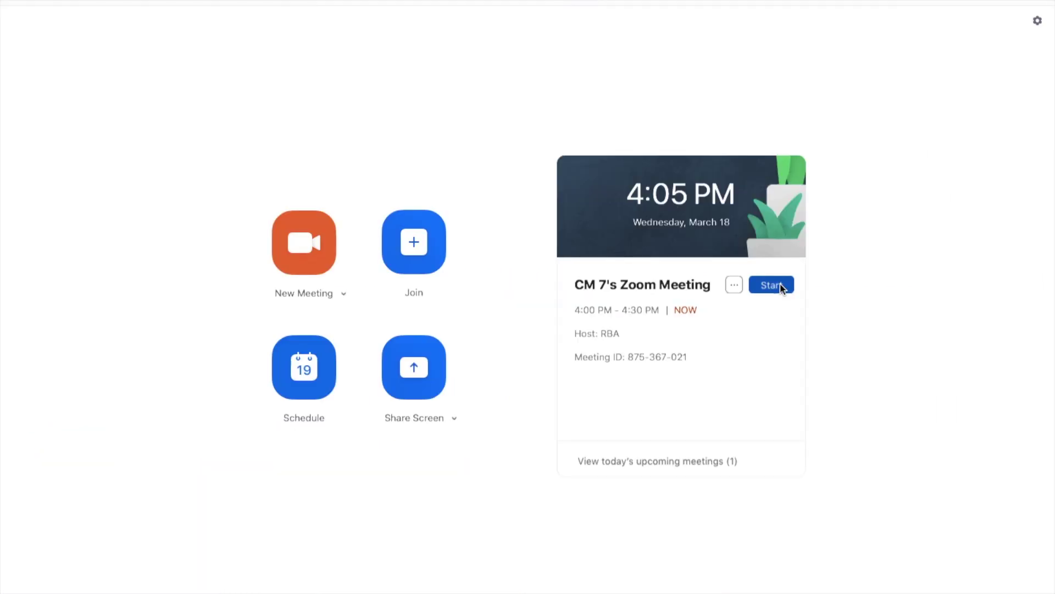
Start CM 7's Zoom Meeting in the Zoom desktop app with computer audio and admit the participant from the waiting room.
left_click(779, 285)
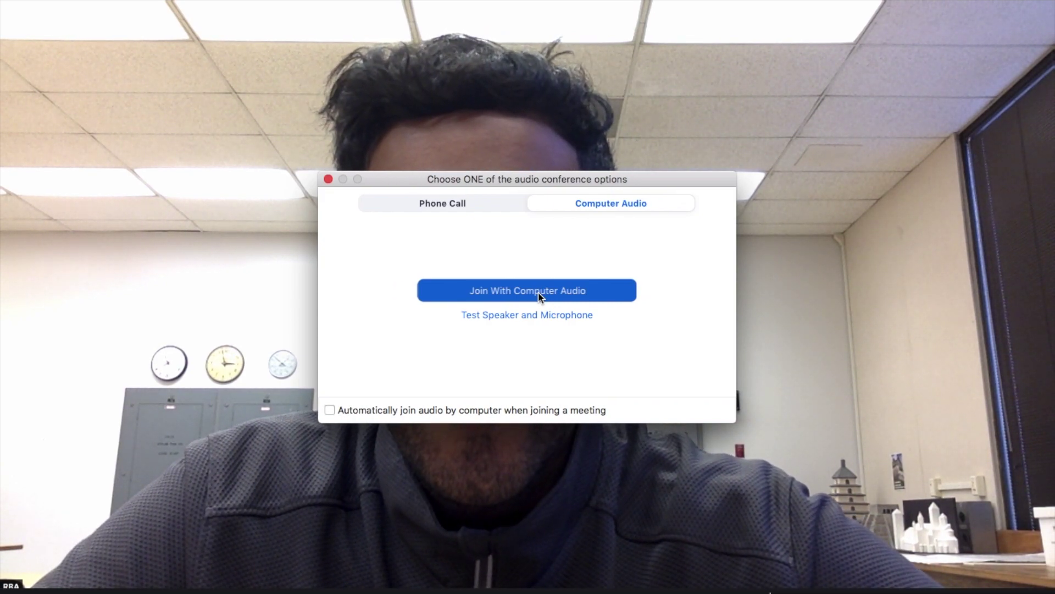
left_click(538, 296)
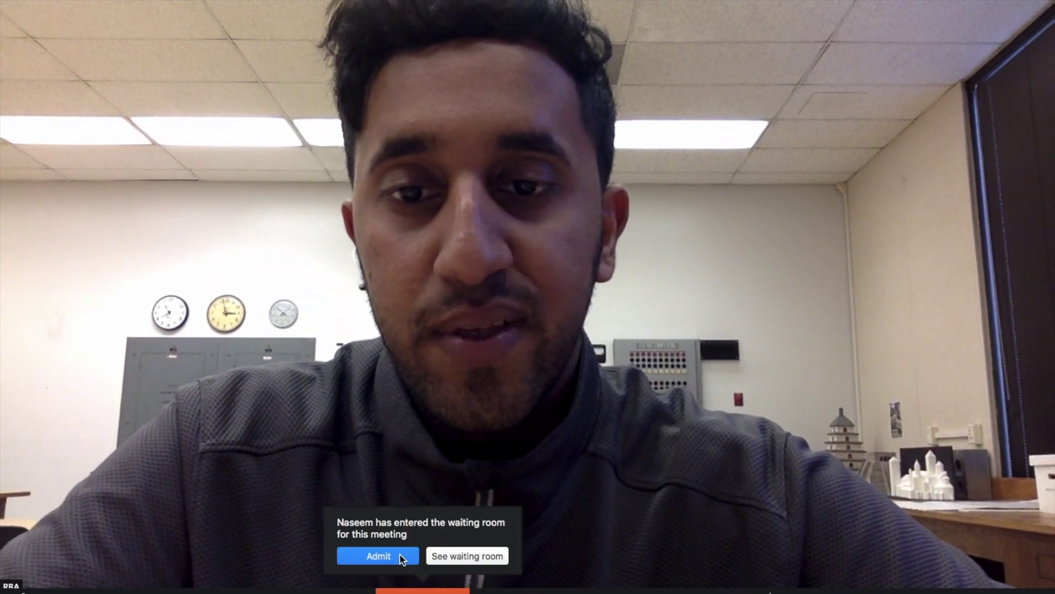
left_click(401, 556)
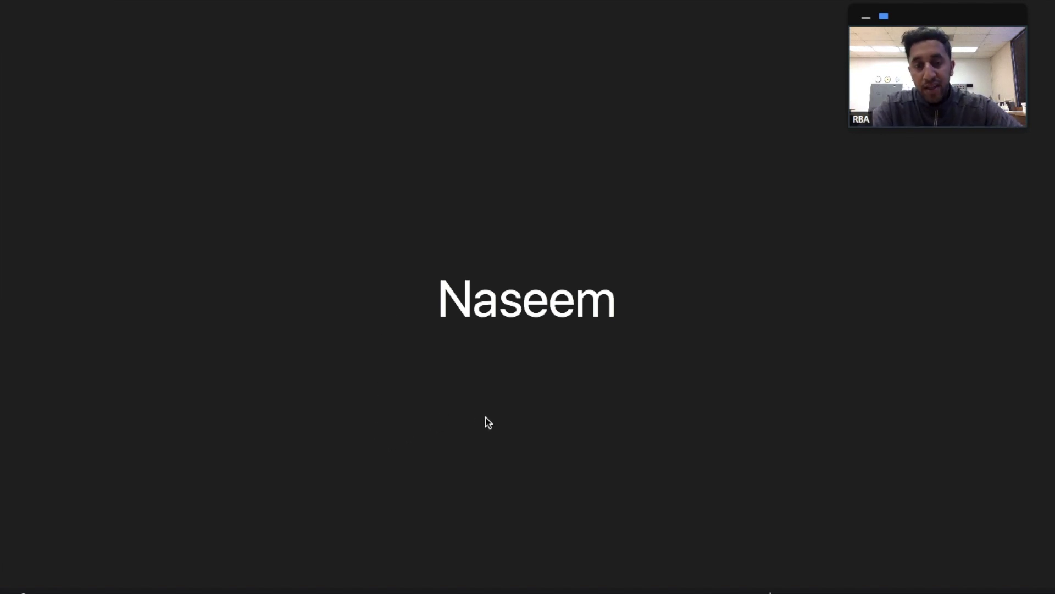
Open the meeting's group chat and send the message "Hello" to everyone.
left_click(641, 591)
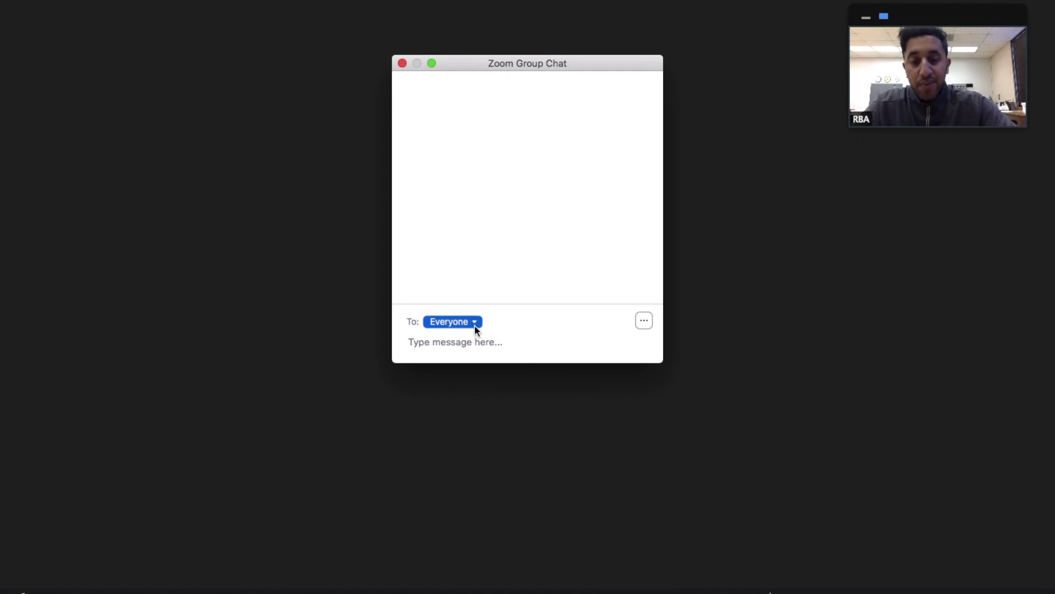
type("Hello")
key("Return")
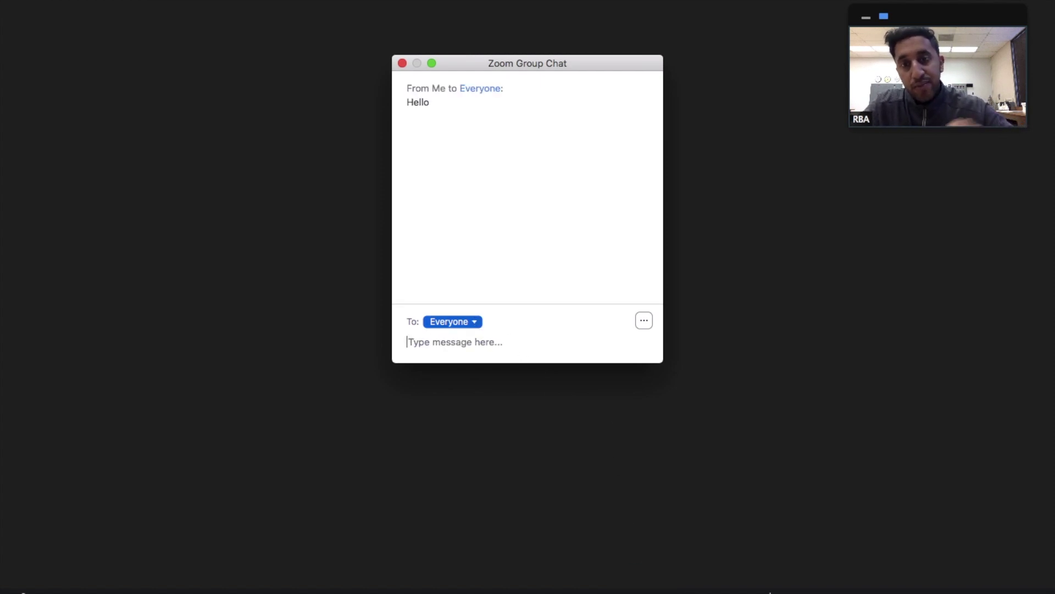
Send the participant a private chat message that greets them by name and asks "did you complete your homework?".
left_click(463, 320)
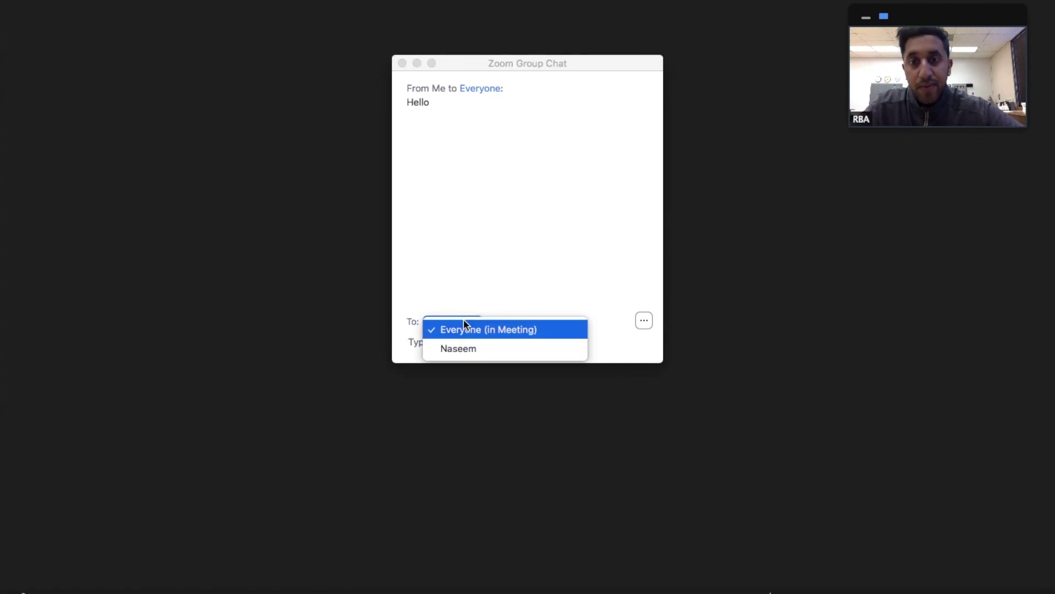
left_click(473, 348)
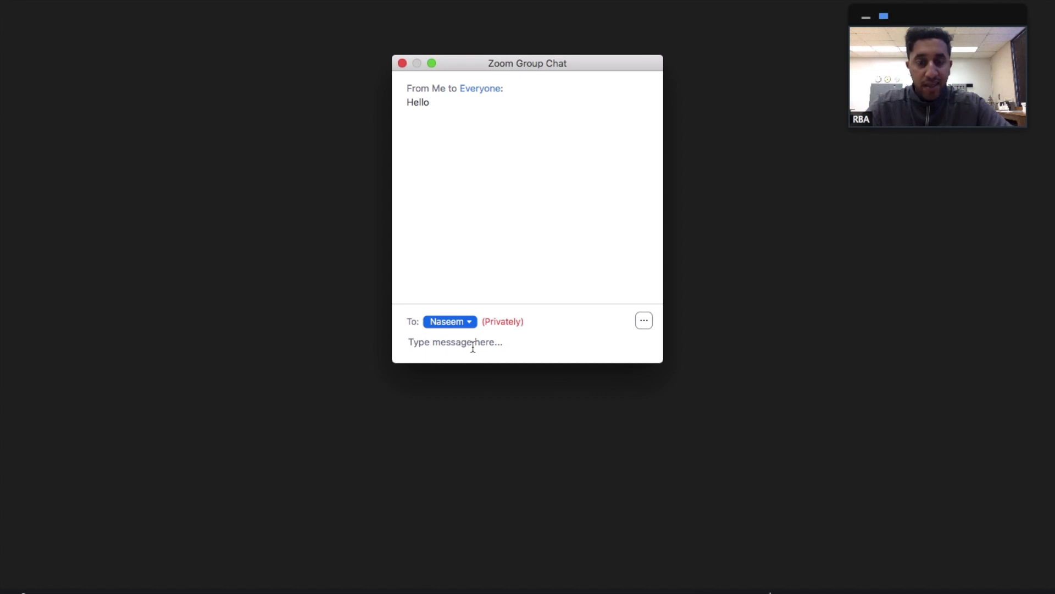
type("Hi Naseem")
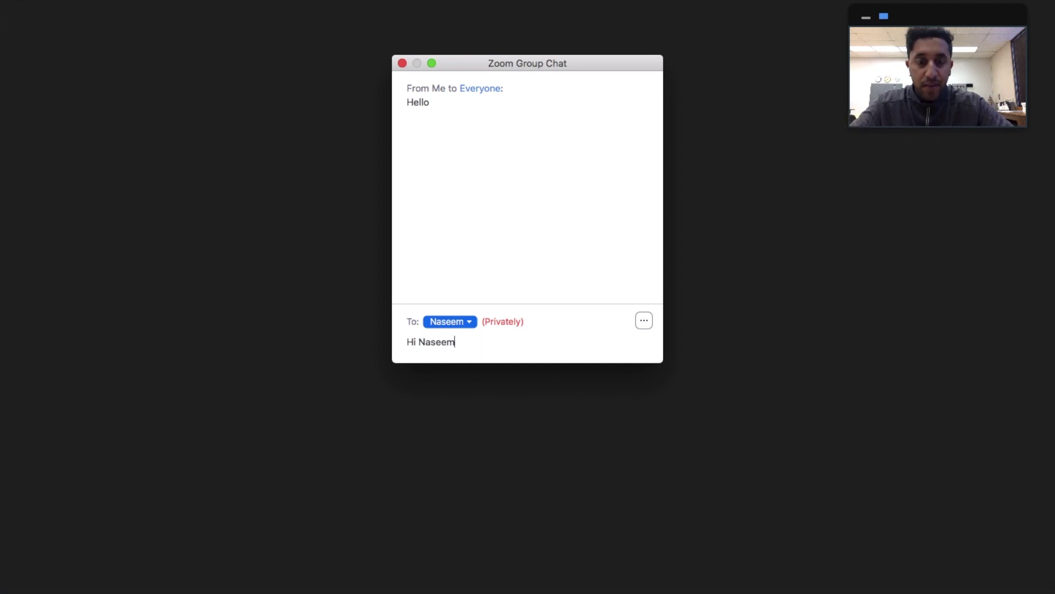
type(", did you ")
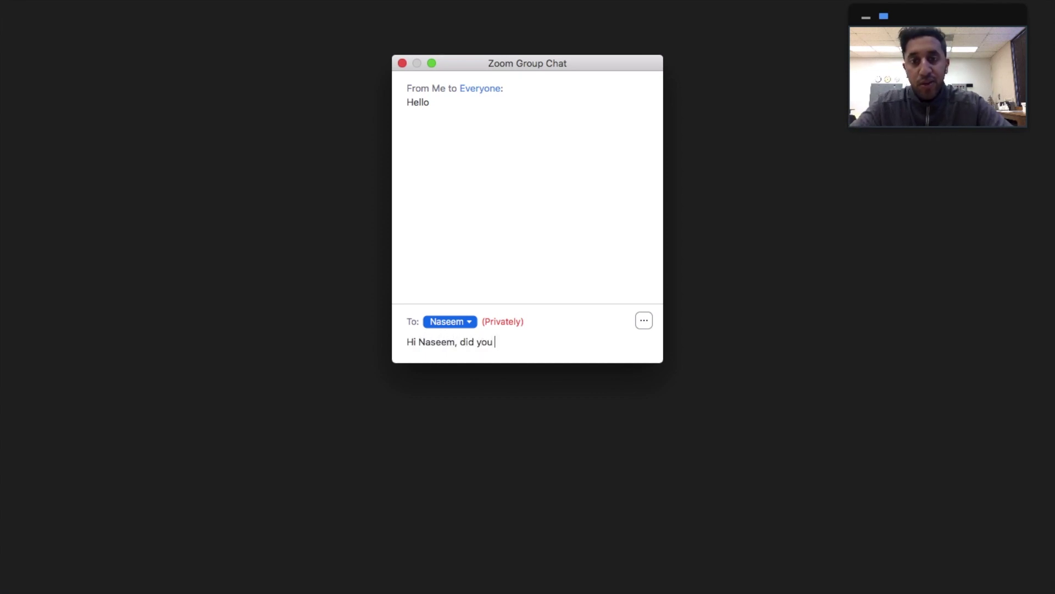
type("complete your homework?")
key("Return")
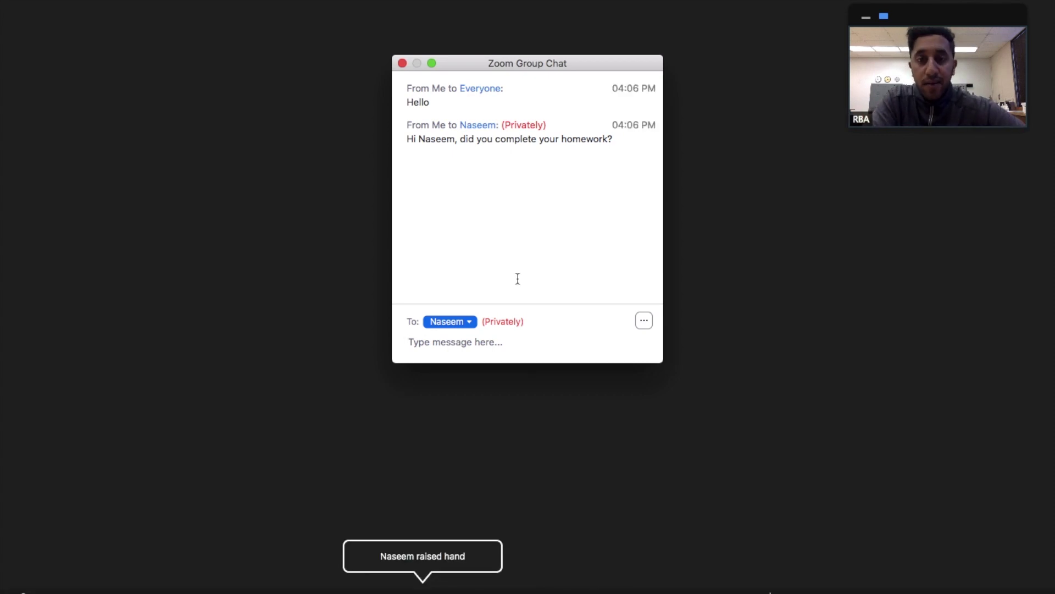
Open a private chat with the participant who raised a hand from the participants list and send "Here is the answer to your question".
left_click(412, 558)
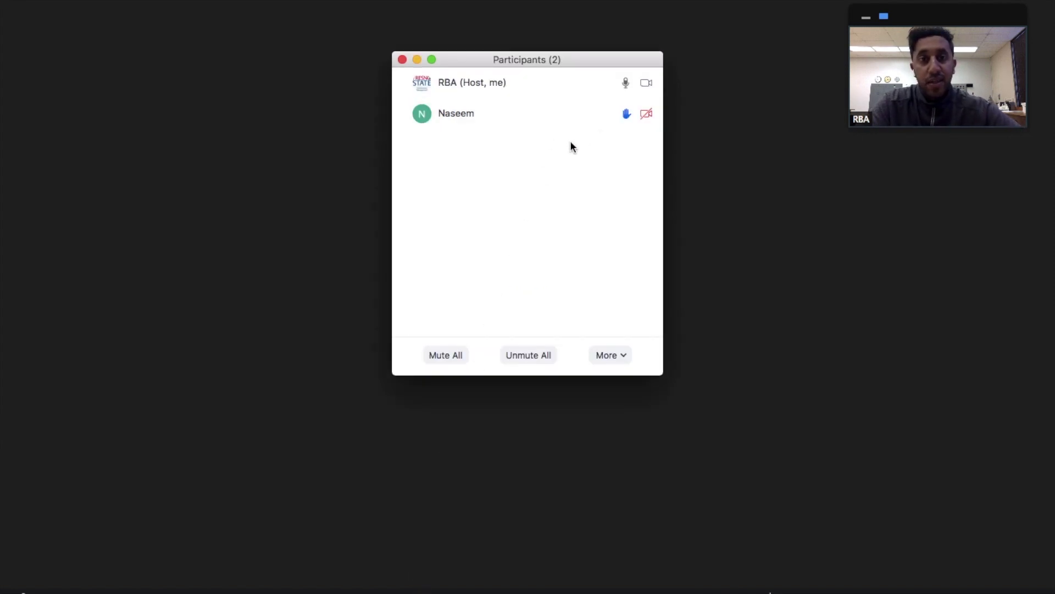
left_click(599, 116)
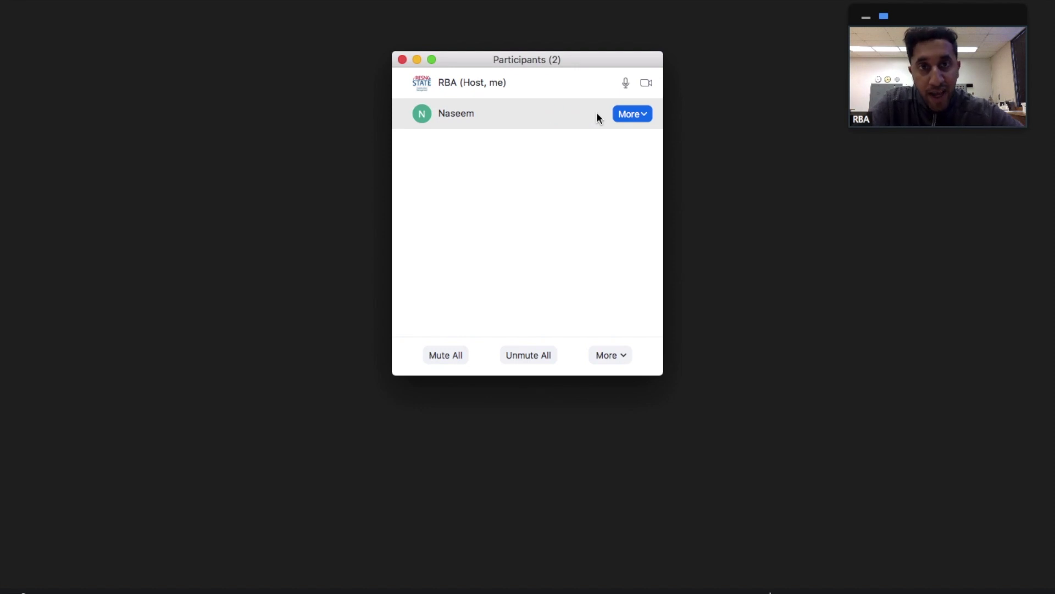
left_click(635, 119)
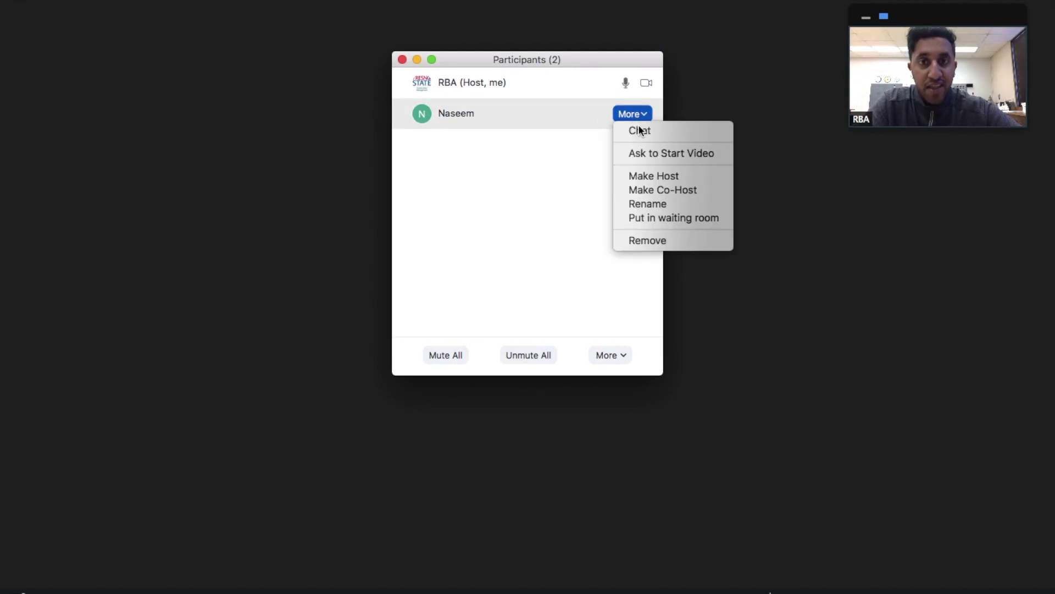
left_click(637, 128)
type("Here is")
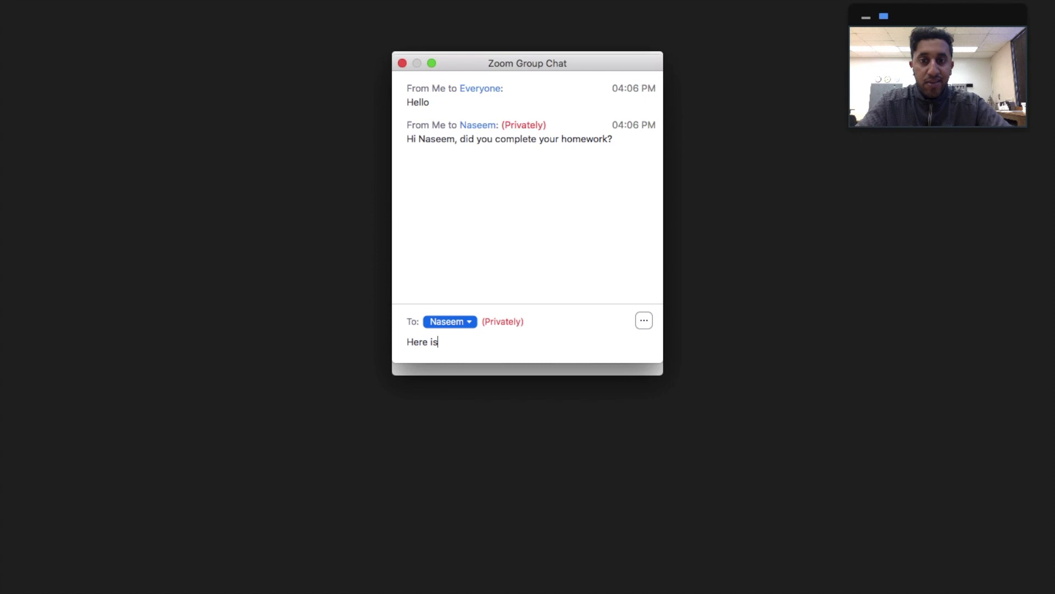
type(" the answer to ")
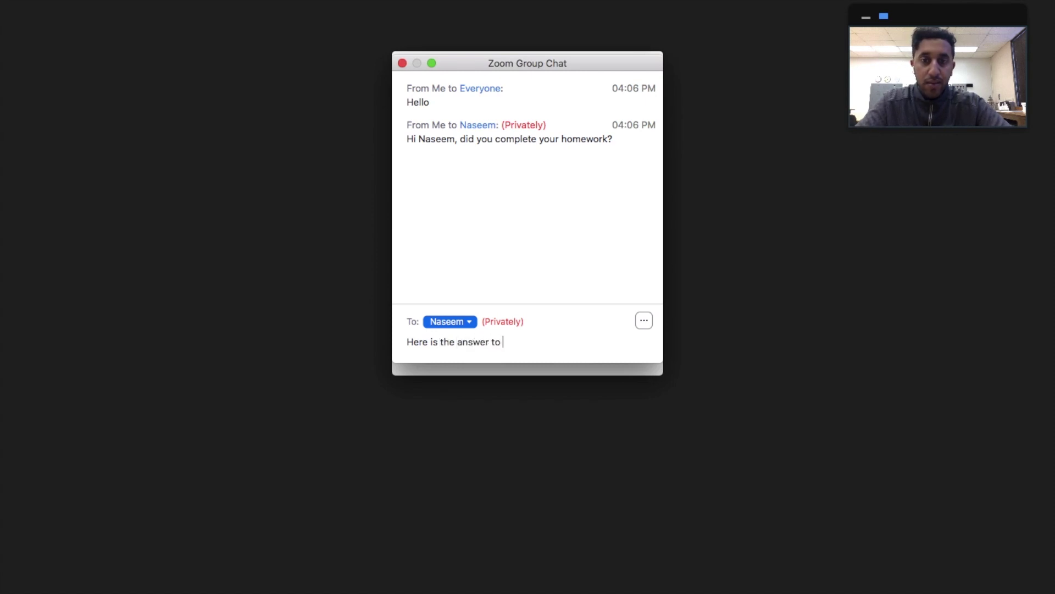
type("your question")
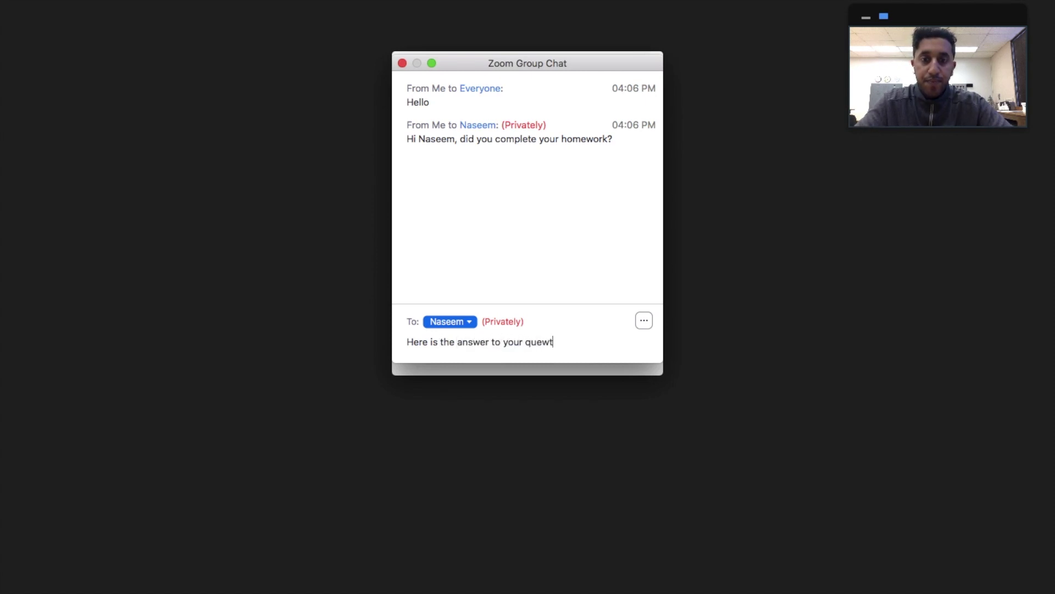
key("Return")
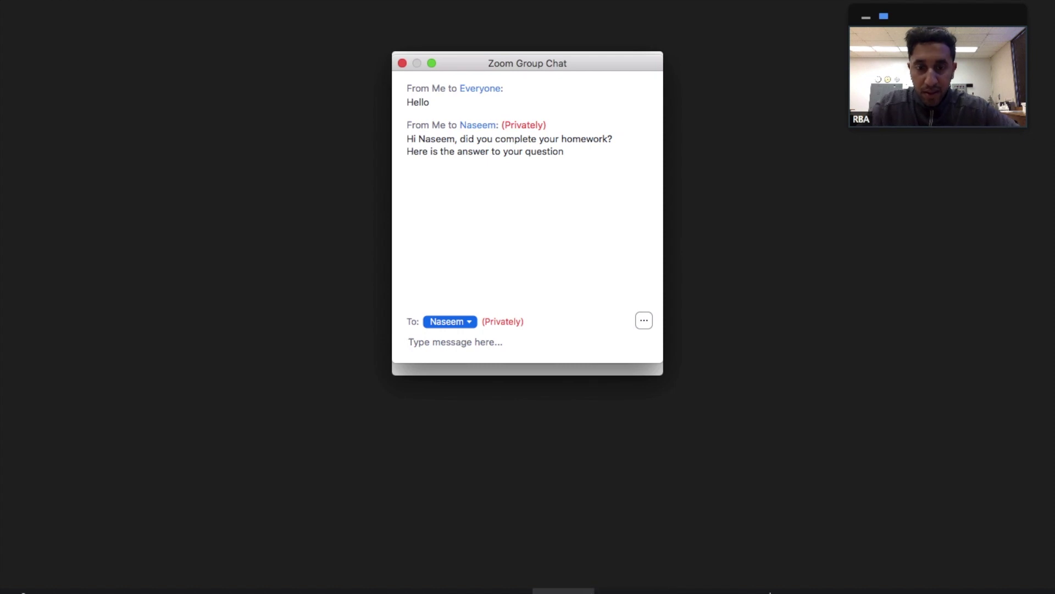
Look over the sharing permission options and the available screen share sources, and close the selection without sharing.
left_click(625, 590)
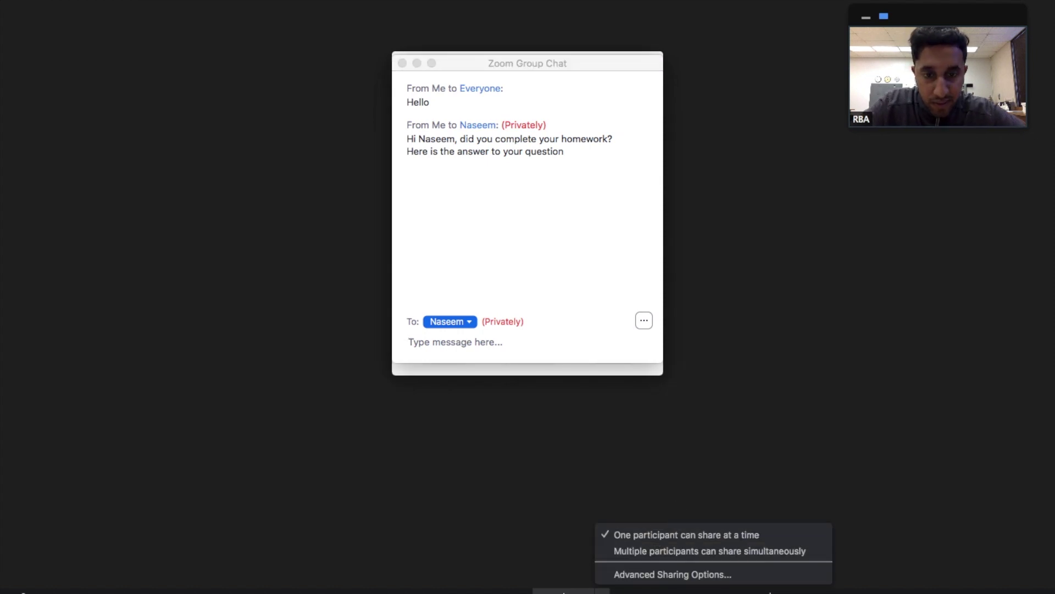
left_click(563, 591)
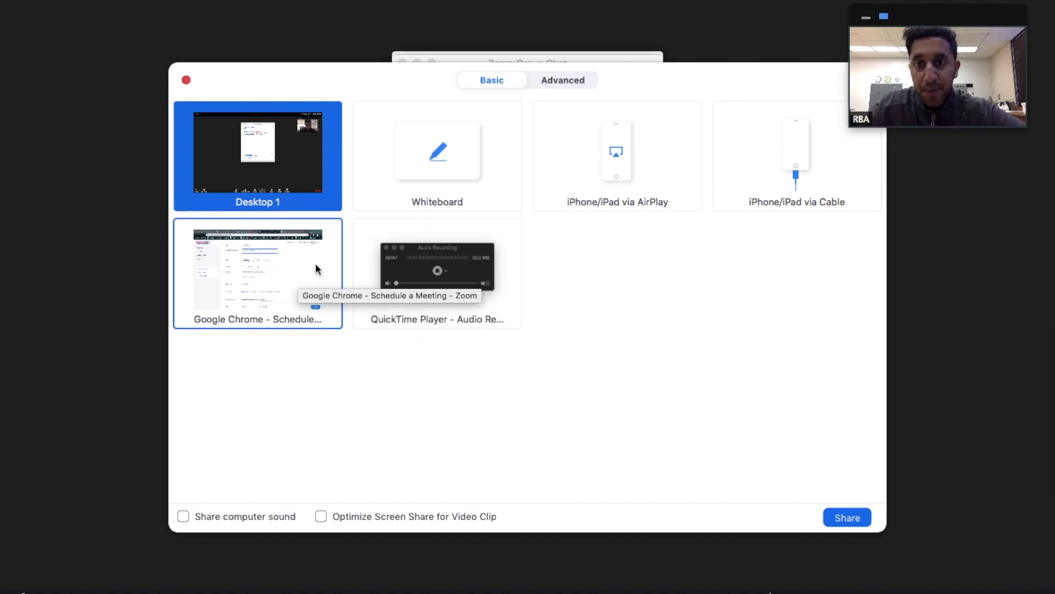
left_click(955, 463)
left_click(371, 103)
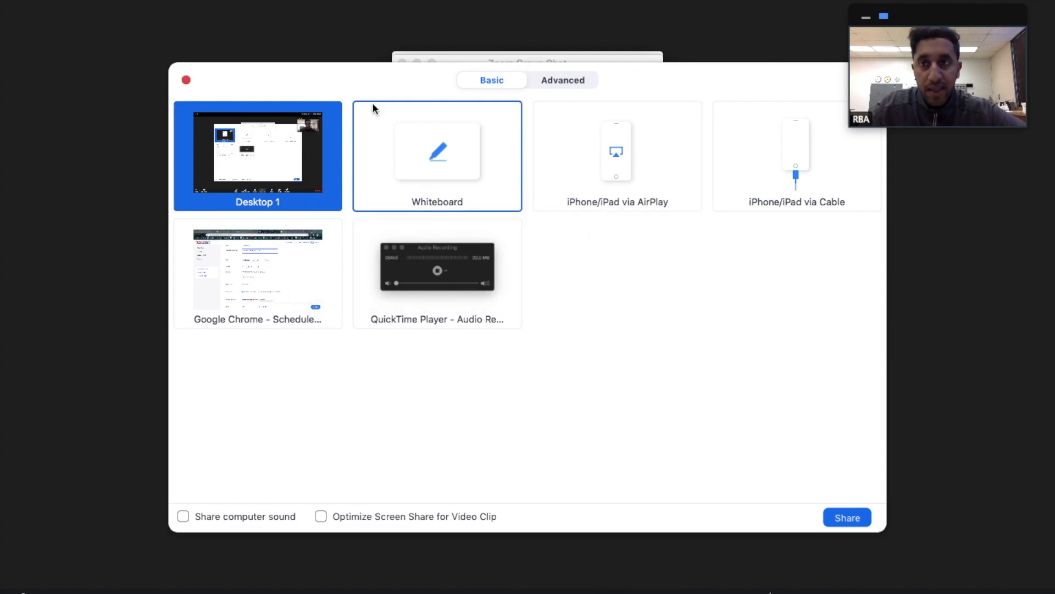
left_click(186, 80)
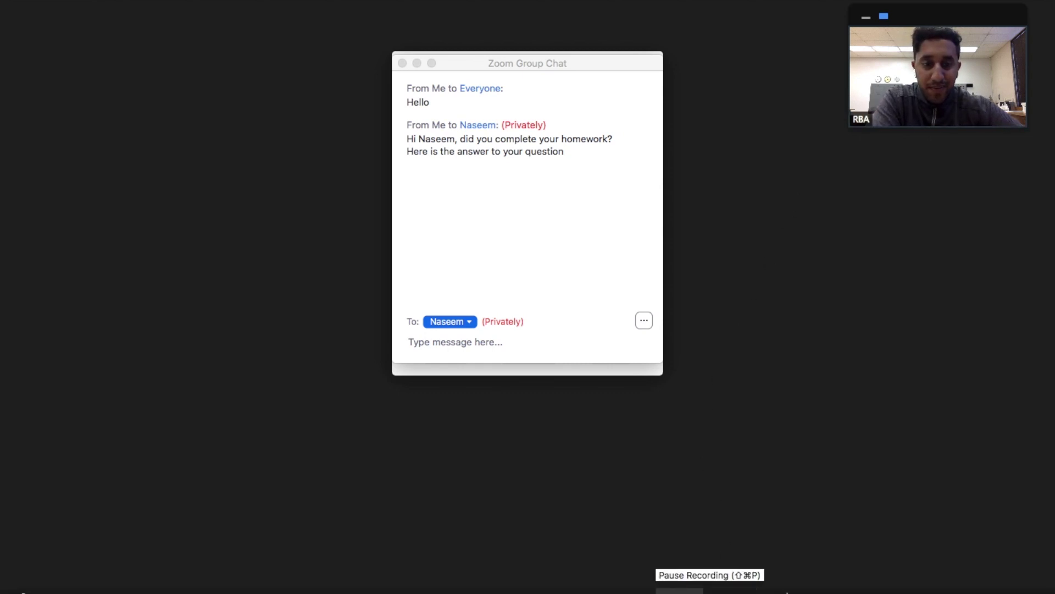
Pause the meeting recording and stop it.
left_click(692, 591)
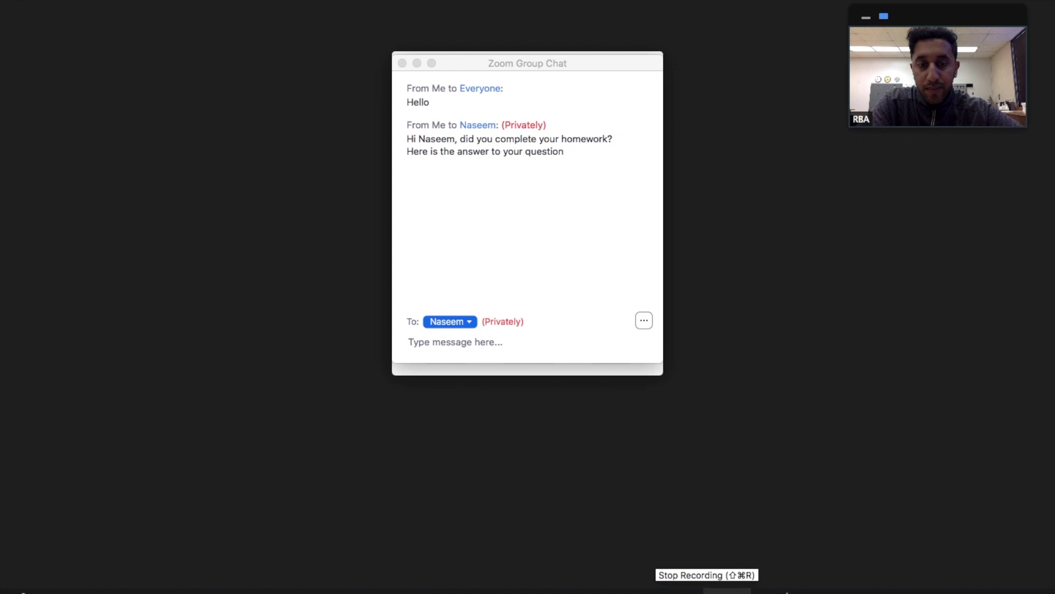
left_click(706, 590)
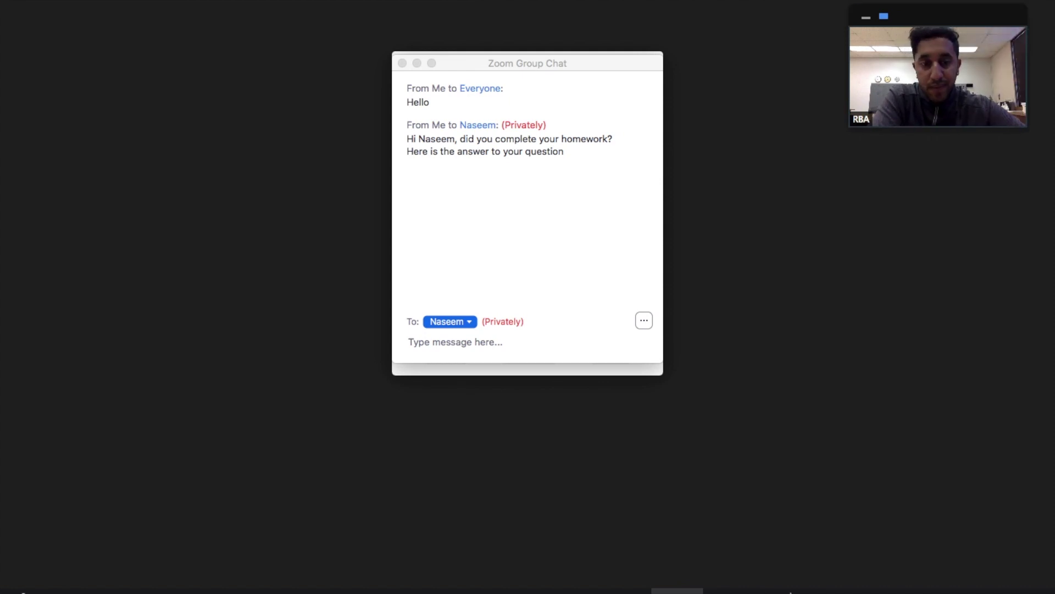
left_click(681, 591)
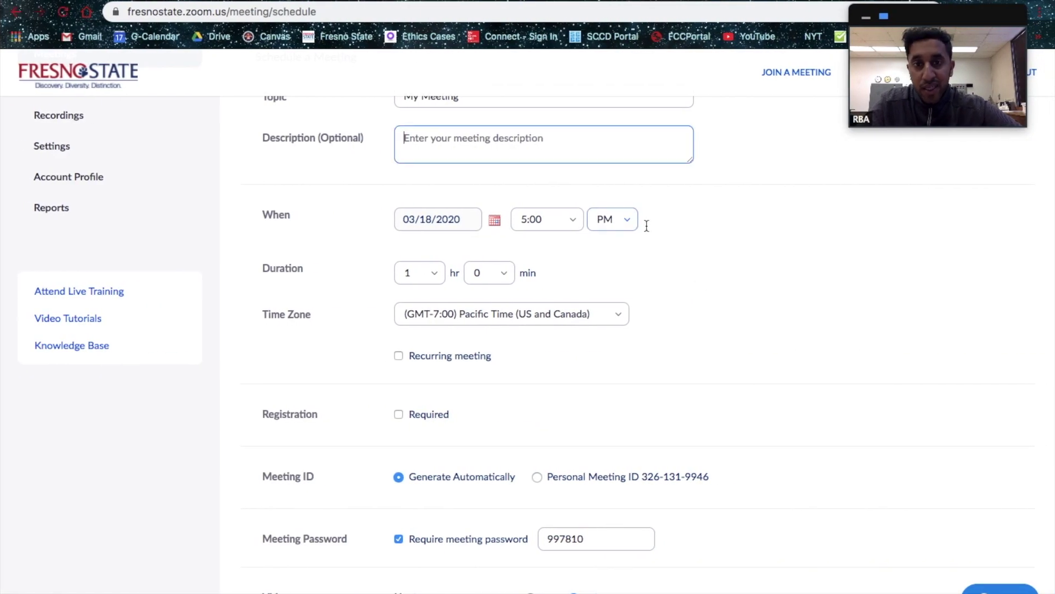
Review the Fresno State web scheduling form in Chrome and save the new meeting with the topic "My Meeting".
scroll(549, 248, "up", 3)
scroll(549, 248, "down", 3)
scroll(549, 249, "up", 1)
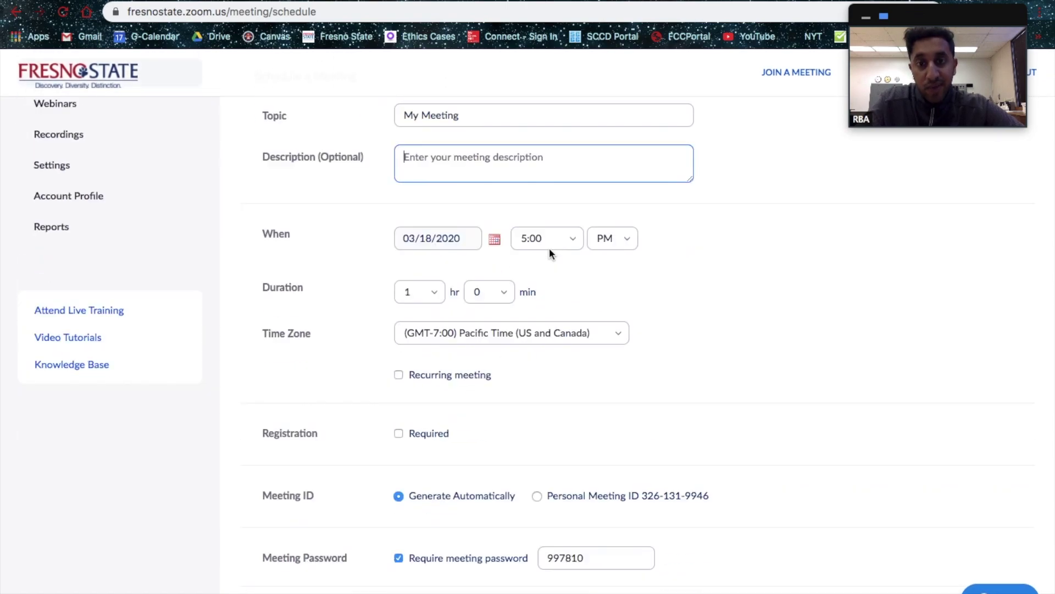
scroll(549, 248, "down", 15)
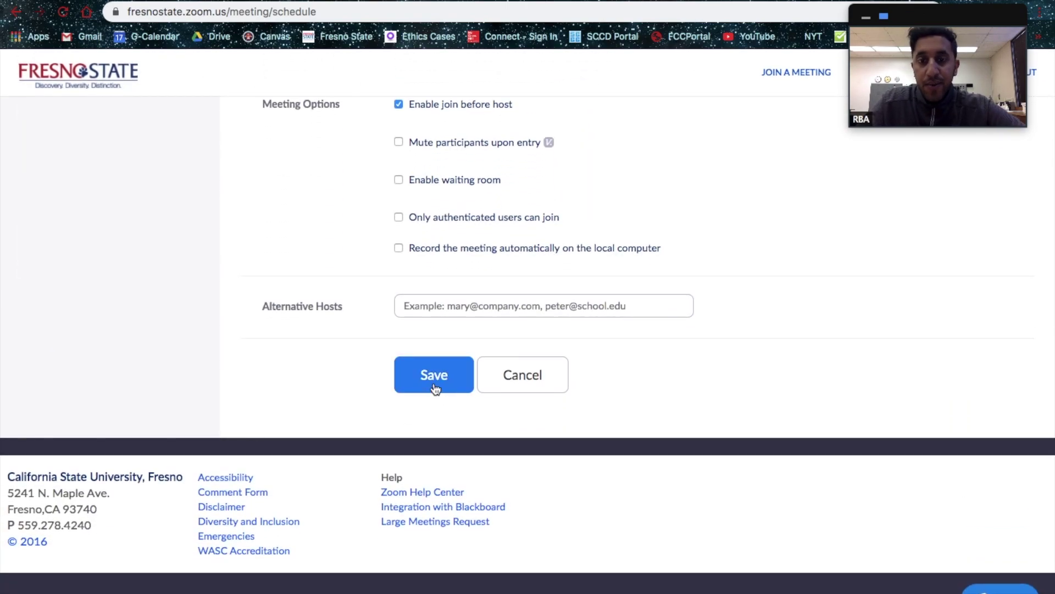
left_click(435, 388)
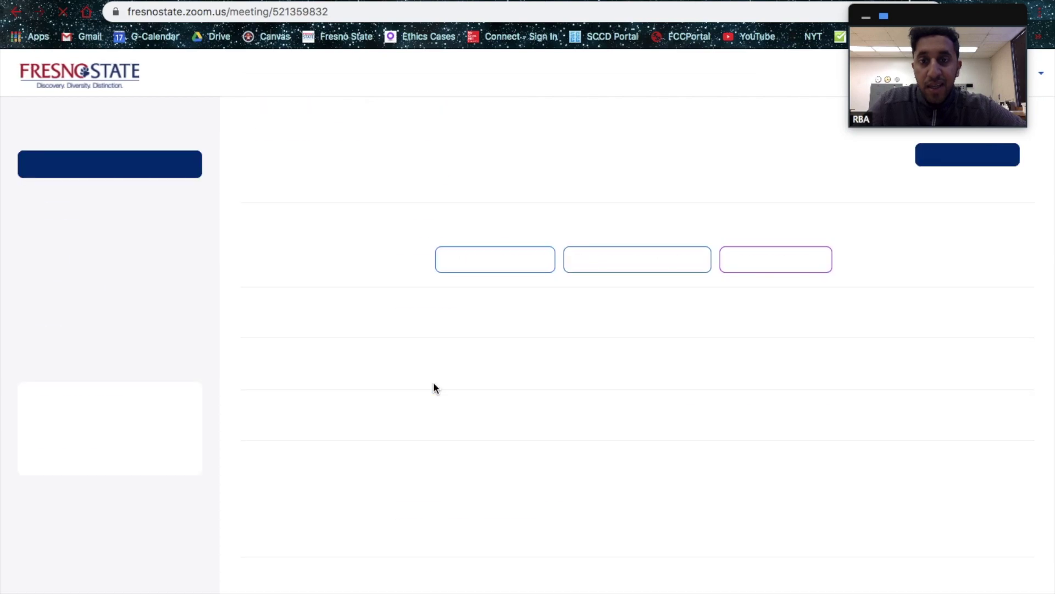